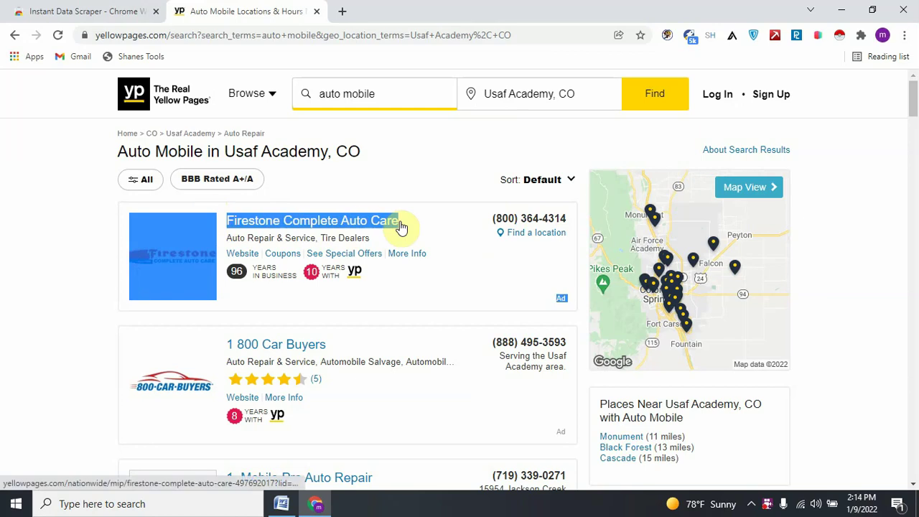
Step: Open the Firestone Complete Auto Care listing from the auto mobile search results
left_click(429, 228)
triple_click(207, 222)
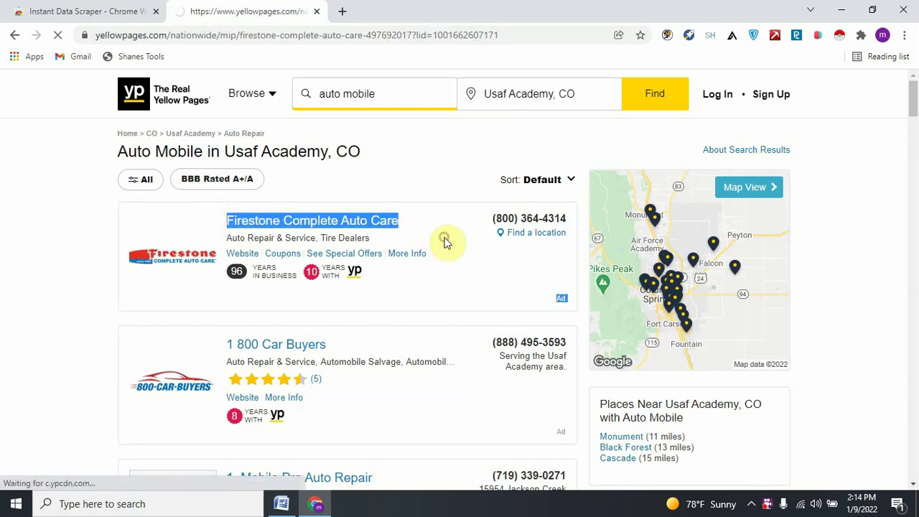
Step: Minimize the open browser and Word windows and launch Microsoft Excel from the desktop
left_click(843, 10)
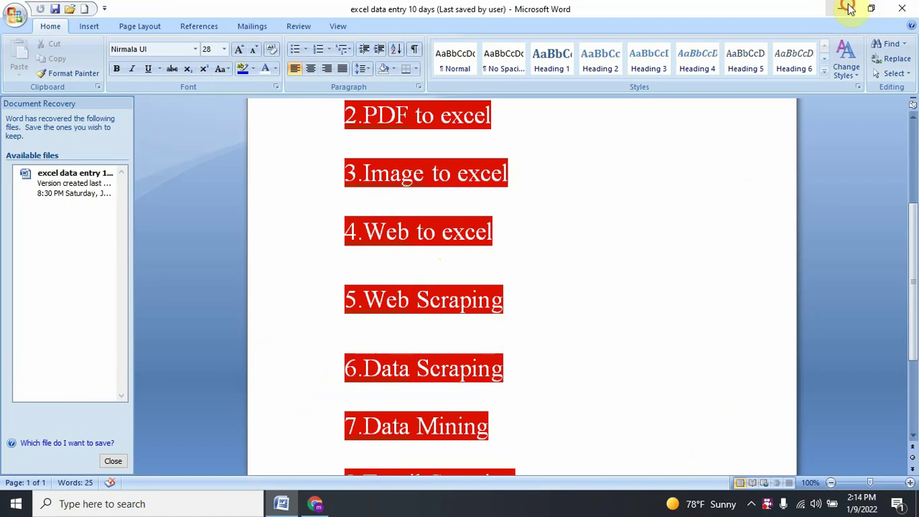
left_click(847, 9)
left_click(127, 228)
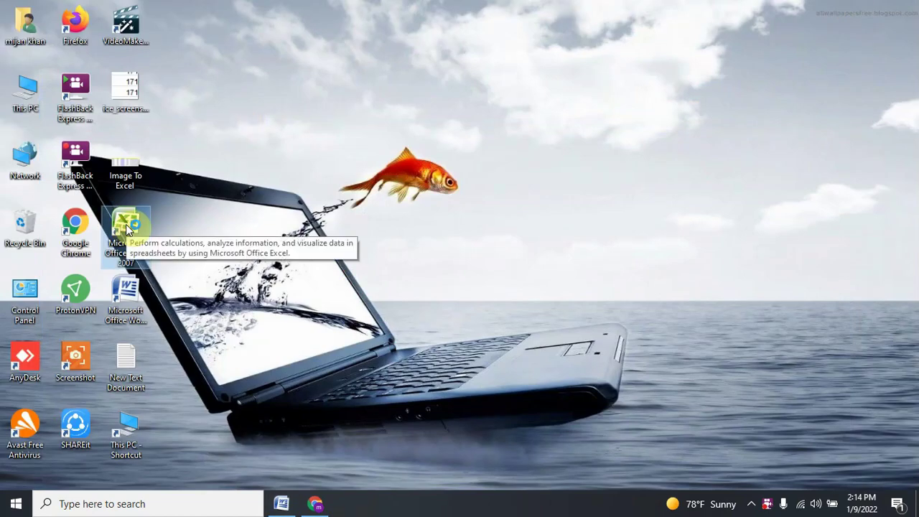
double_click(126, 228)
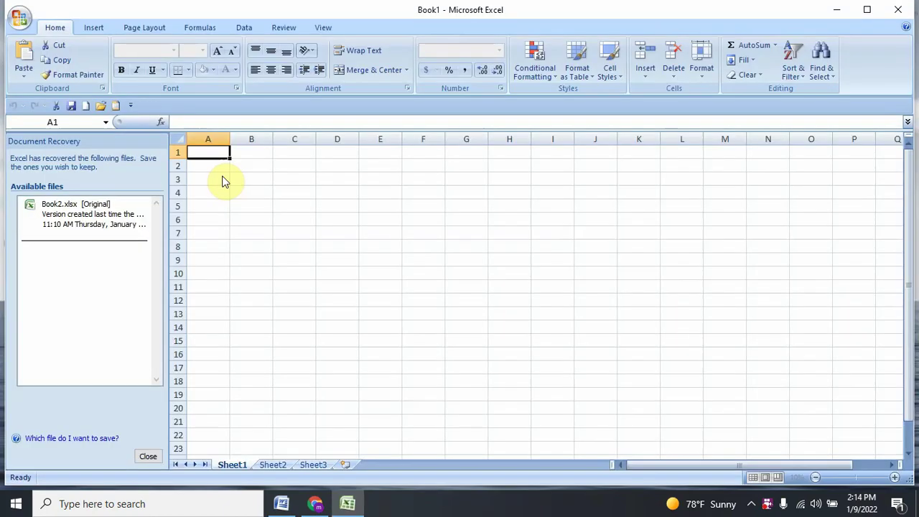
Step: Switch back to Chrome and copy the business name Firestone Complete Auto Care from the listing's heading
left_click(316, 506)
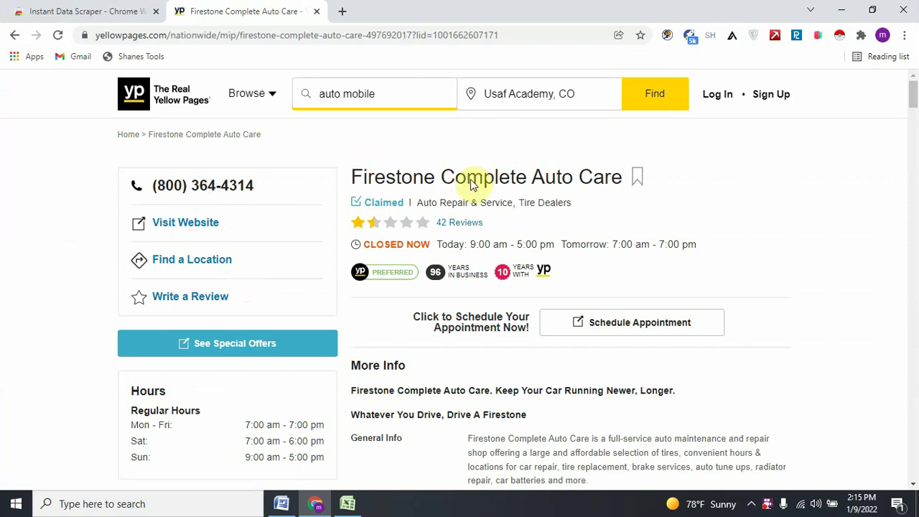
left_click_drag(349, 160, 615, 176)
left_click(644, 181)
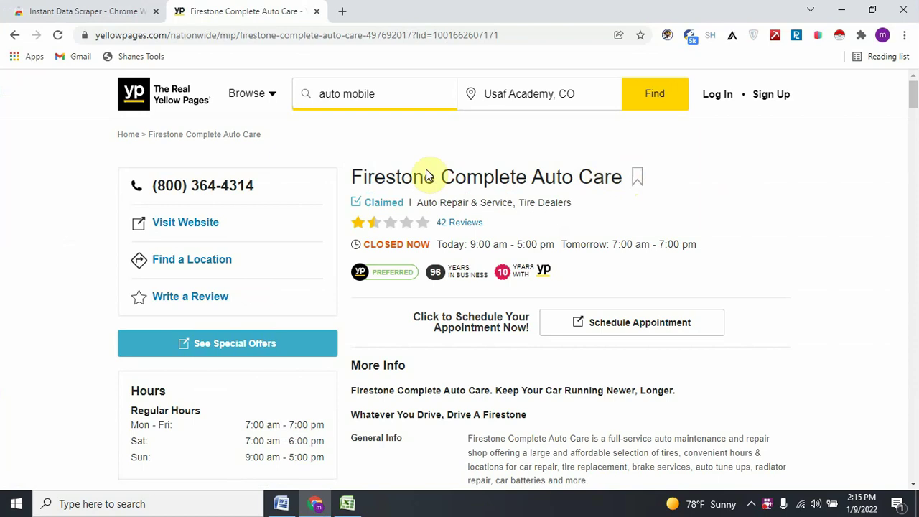
left_click_drag(349, 164, 718, 179)
left_click(632, 194)
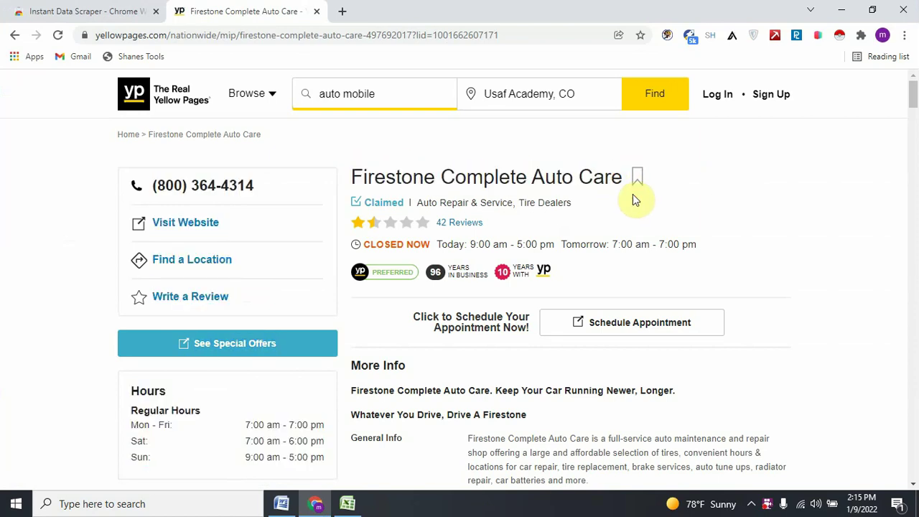
left_click_drag(623, 178, 400, 181)
right_click(402, 181)
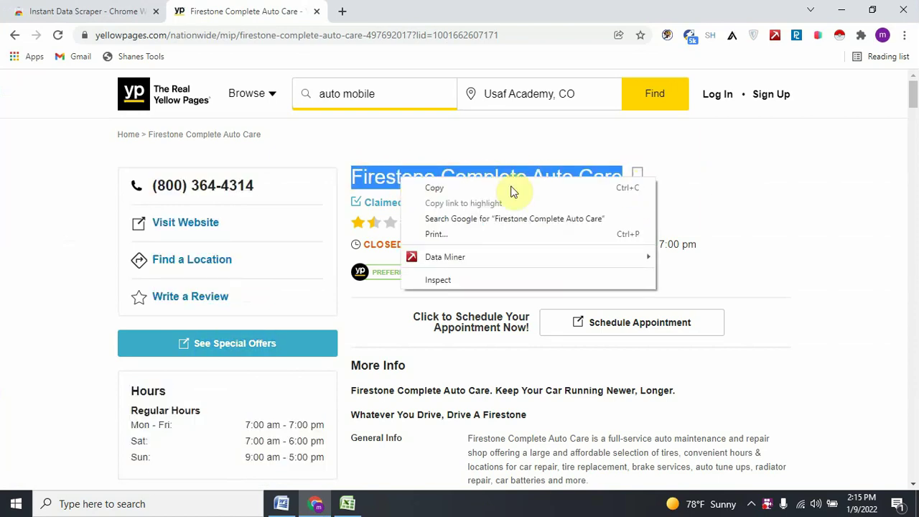
left_click(483, 188)
Step: Switch to Excel and try to paste the copied business name into cell A1
left_click(346, 503)
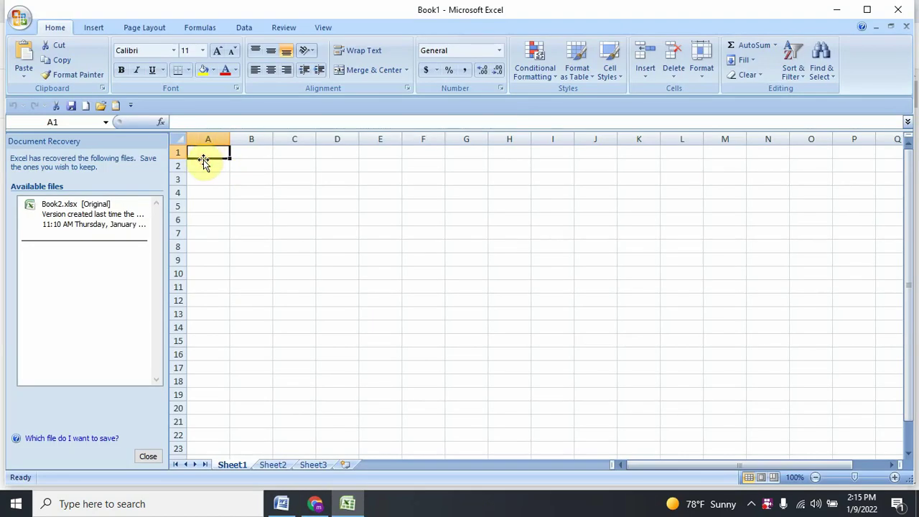
left_click(232, 202)
left_click(222, 151)
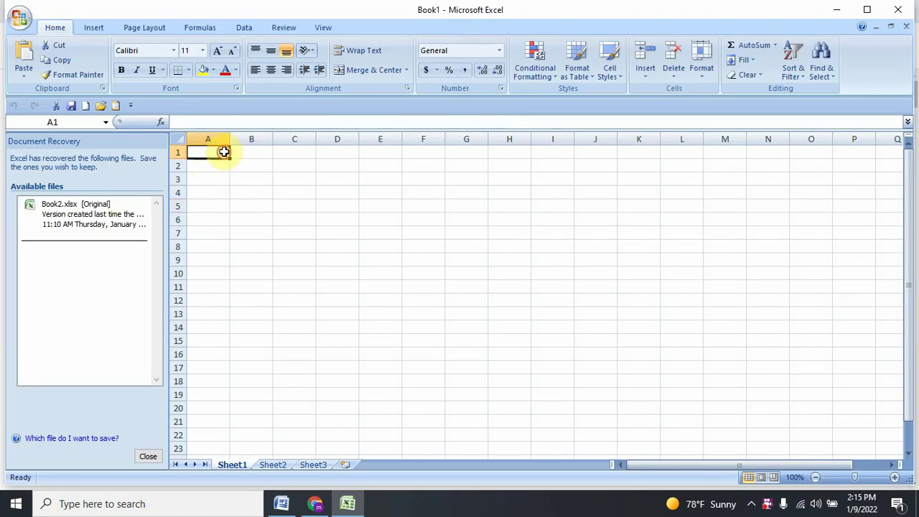
double_click(225, 153)
right_click(225, 152)
left_click(297, 188)
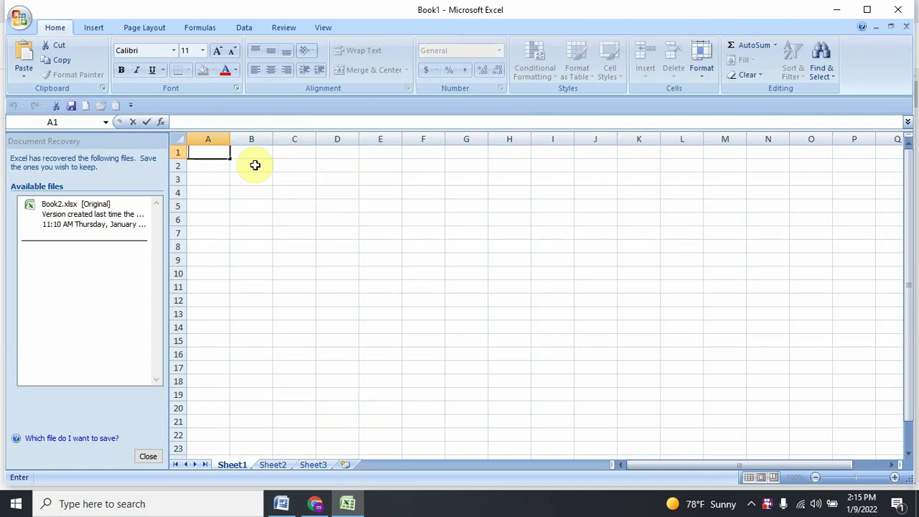
Step: Switch to Chrome, go back to the auto mobile search results and look over the listings
left_click(840, 10)
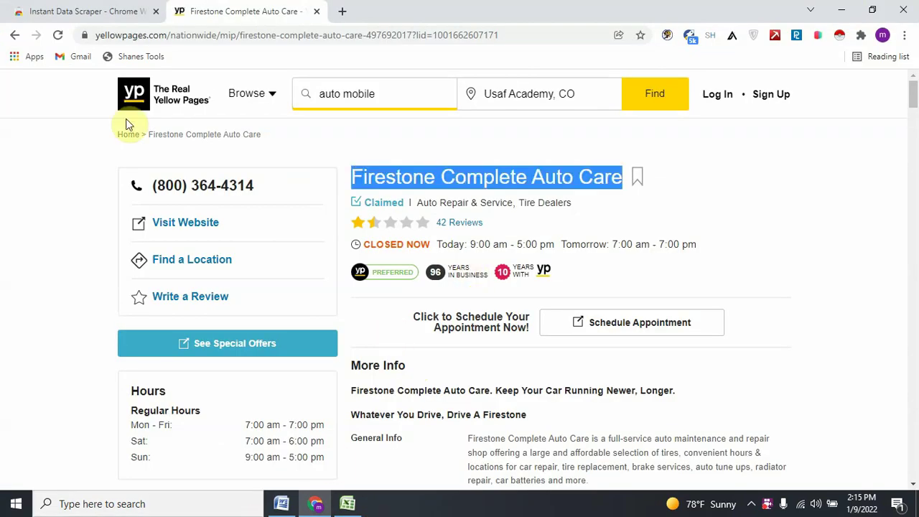
left_click(15, 35)
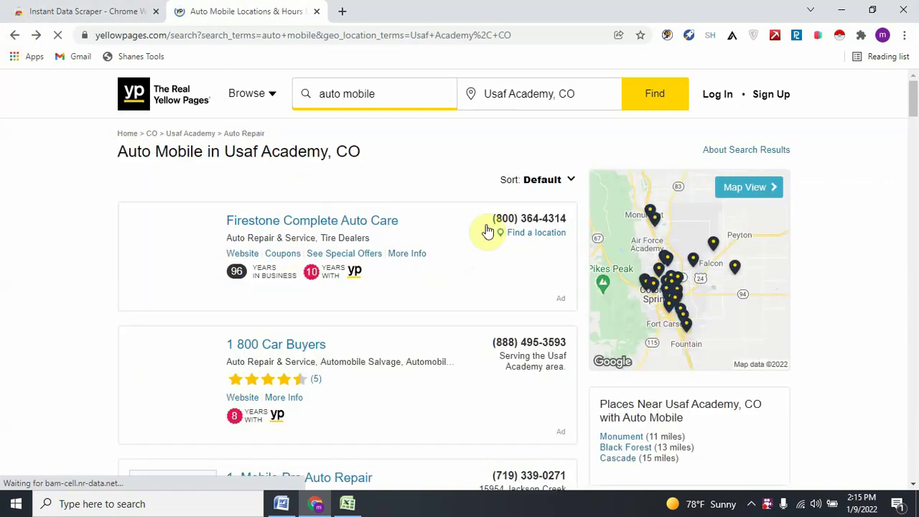
scroll(488, 230, "down", 3)
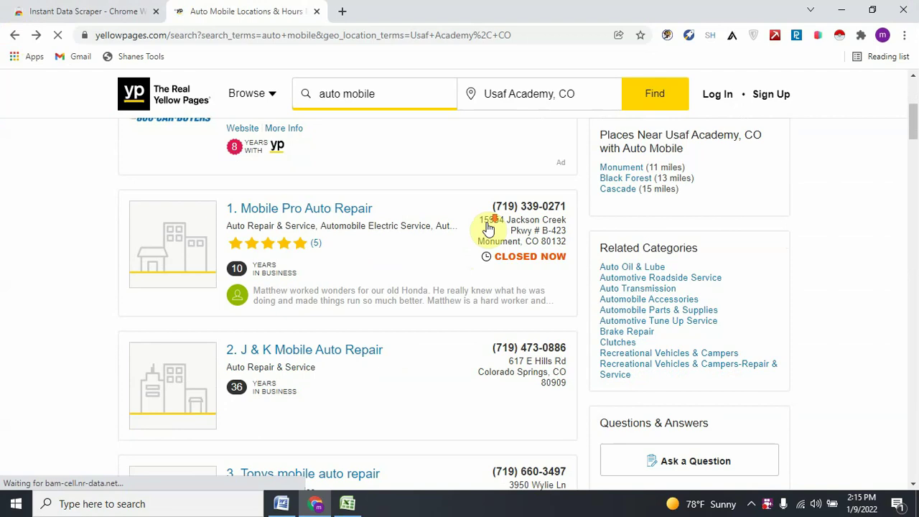
scroll(487, 228, "down", 13)
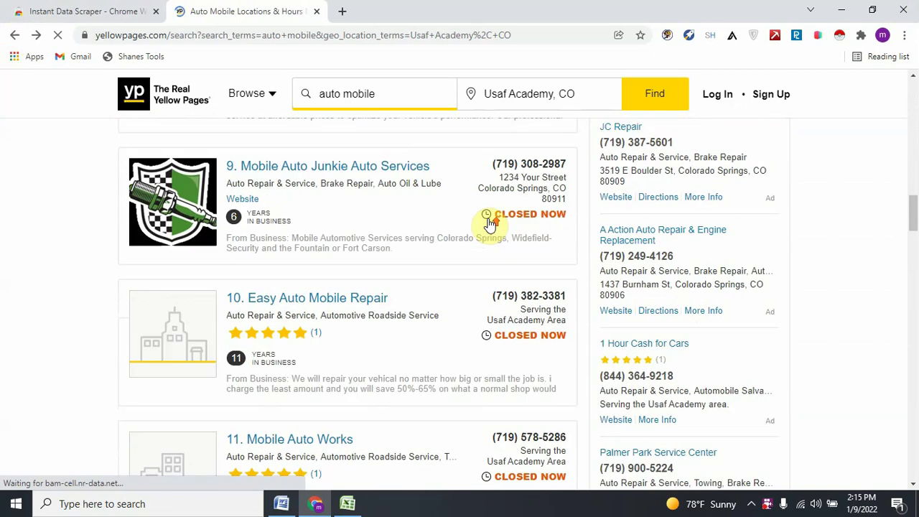
scroll(488, 223, "up", 15)
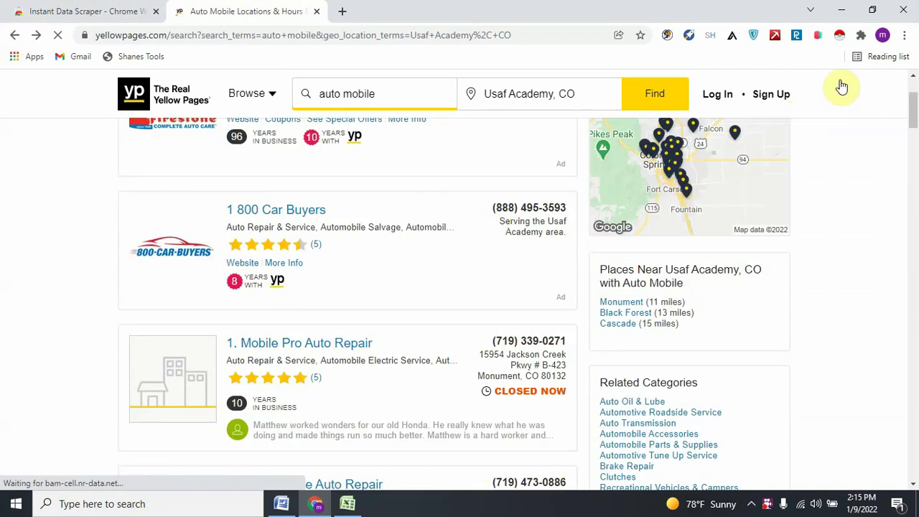
Step: Run Instant Data Scraper on the Yellow Pages search results and review the collected rows
left_click(840, 36)
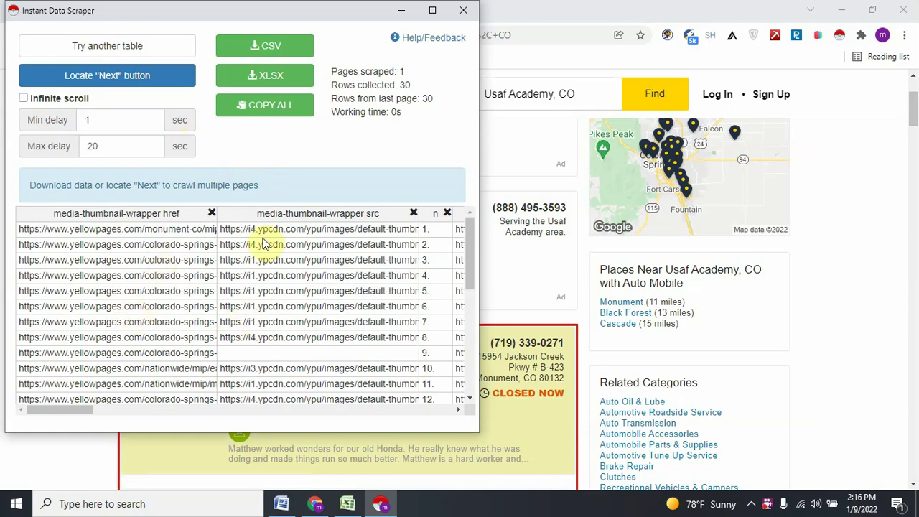
scroll(270, 259, "down", 3)
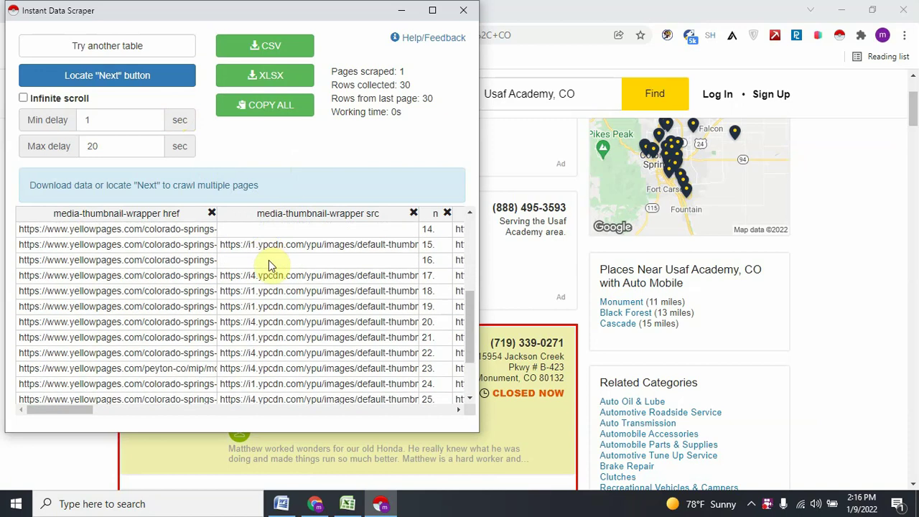
scroll(316, 262, "down", 1)
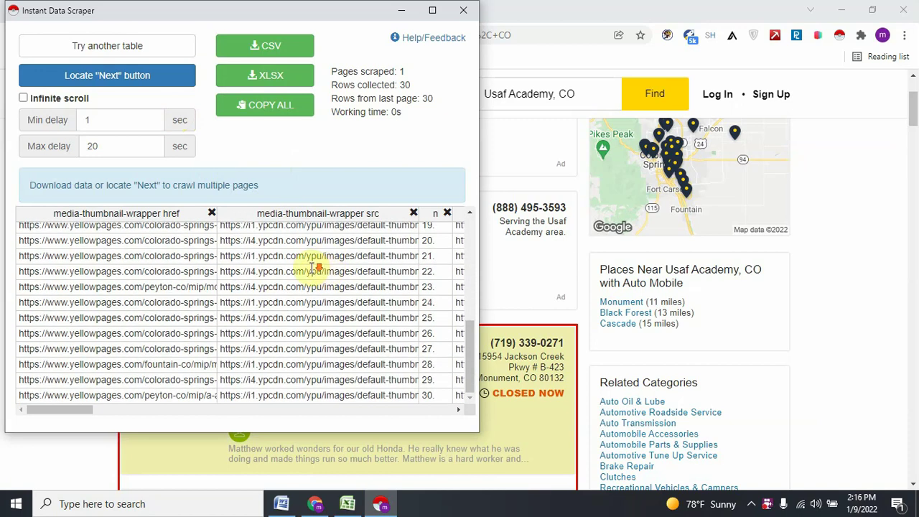
scroll(230, 264, "up", 4)
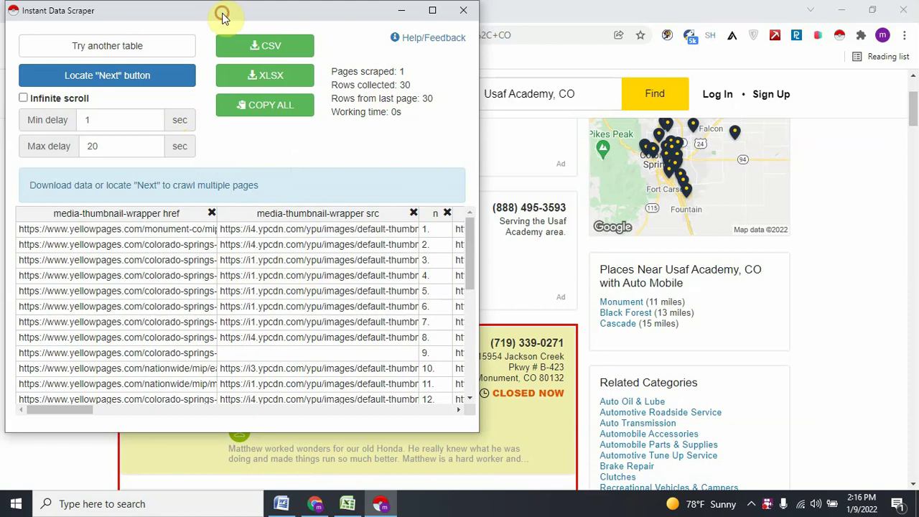
Step: Shrink the Instant Data Scraper window and place it beside the business listings so both can be seen
left_click_drag(222, 16, 546, 2)
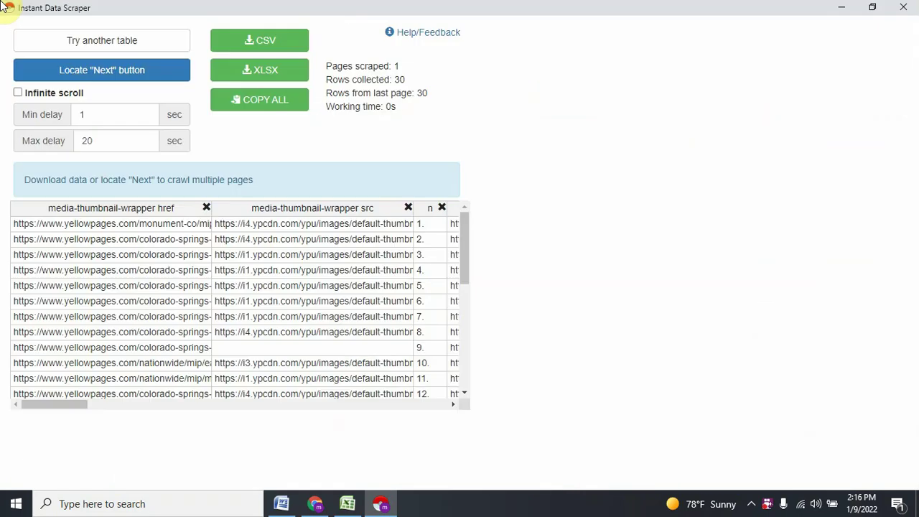
left_click(873, 7)
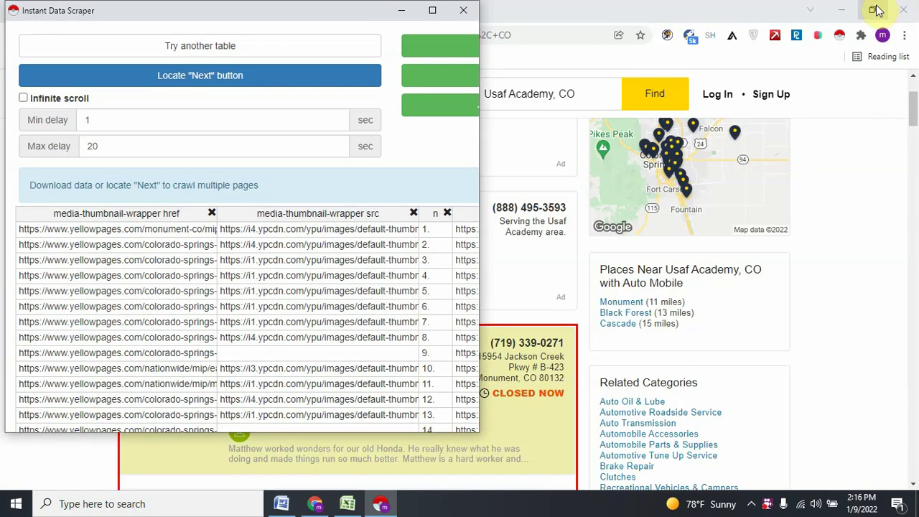
left_click_drag(479, 428, 319, 325)
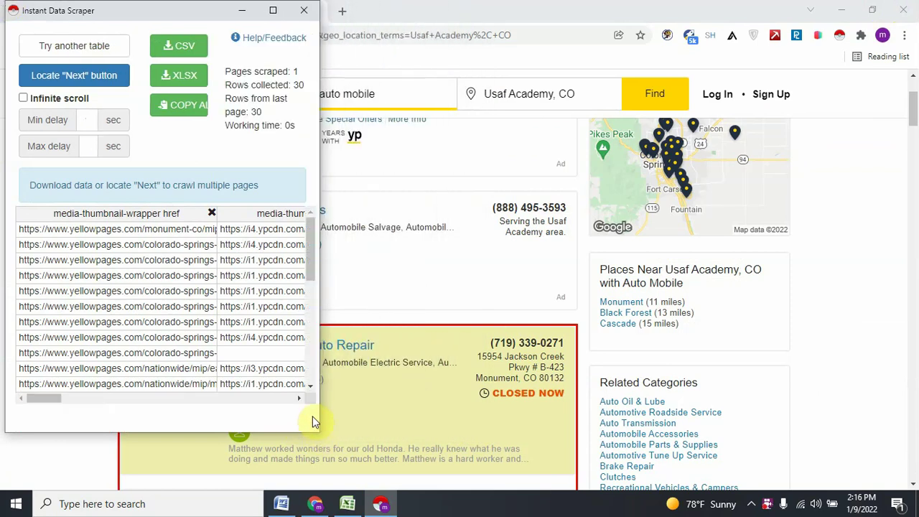
left_click_drag(194, 432, 205, 241)
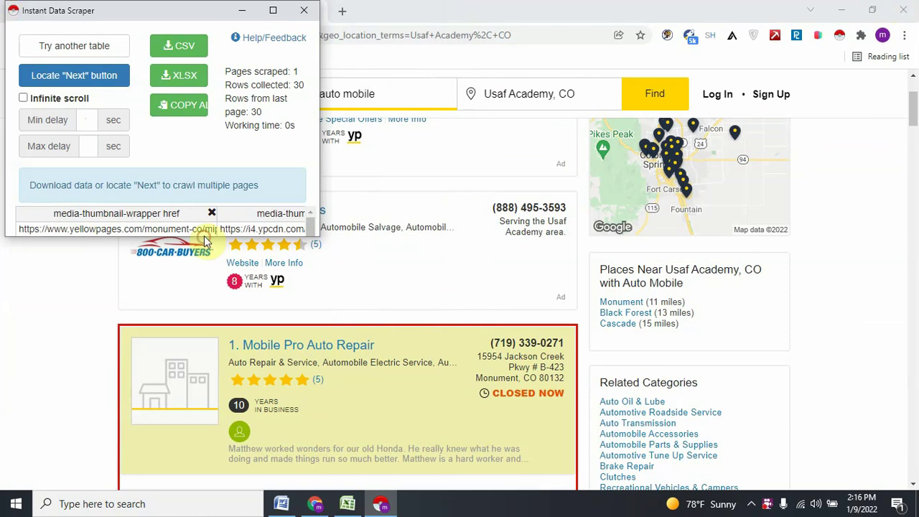
left_click_drag(168, 10, 751, 20)
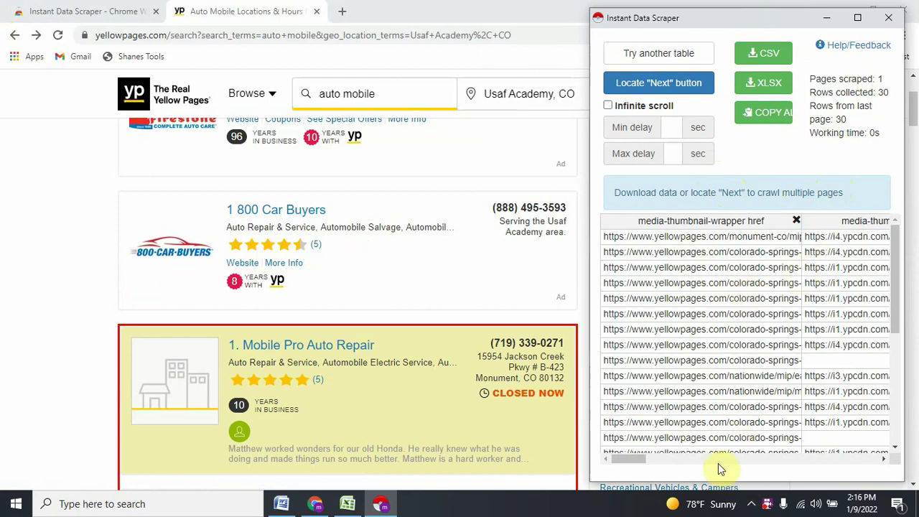
Step: Examine the highlighted business listings on the results page and the page navigation below them
scroll(437, 373, "down", 20)
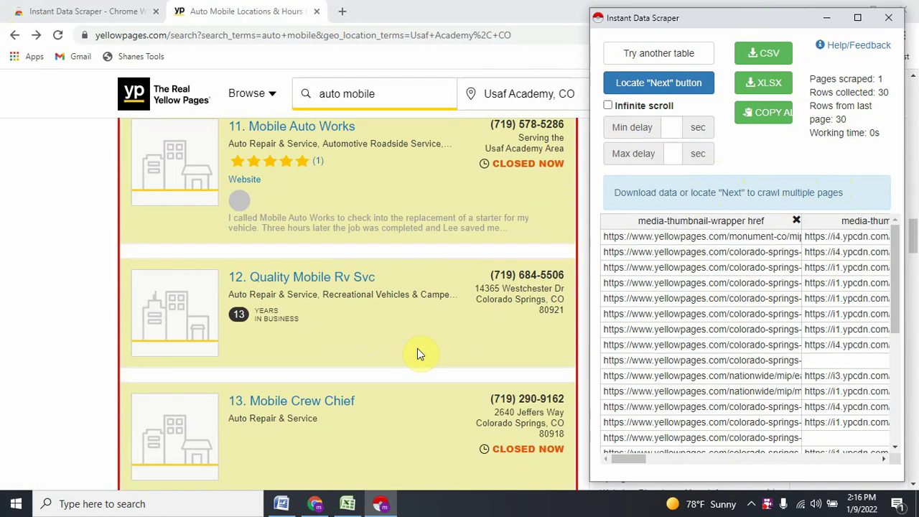
scroll(420, 353, "down", 20)
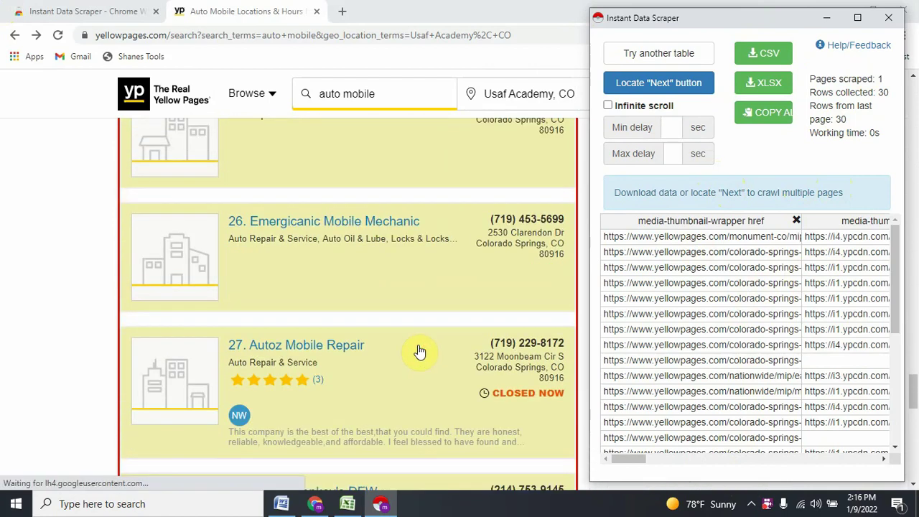
scroll(419, 352, "down", 10)
scroll(420, 351, "up", 8)
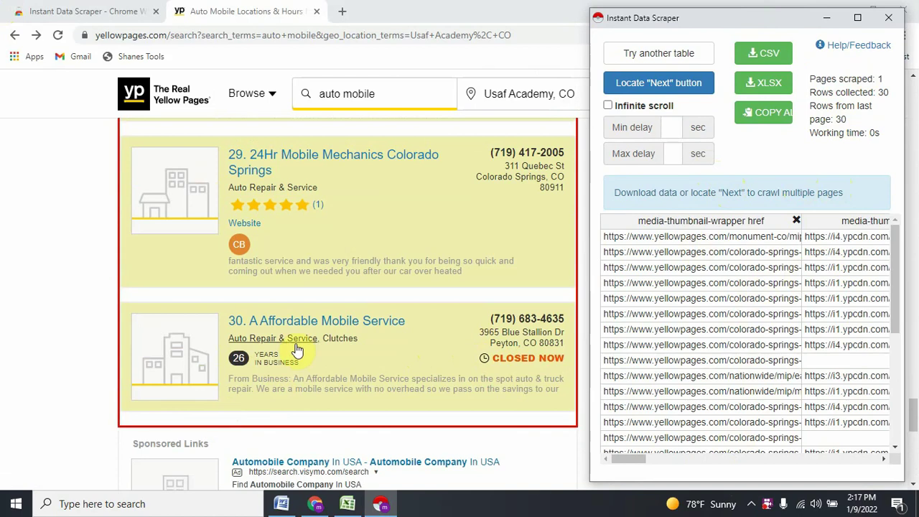
scroll(410, 402, "down", 2)
scroll(407, 291, "down", 8)
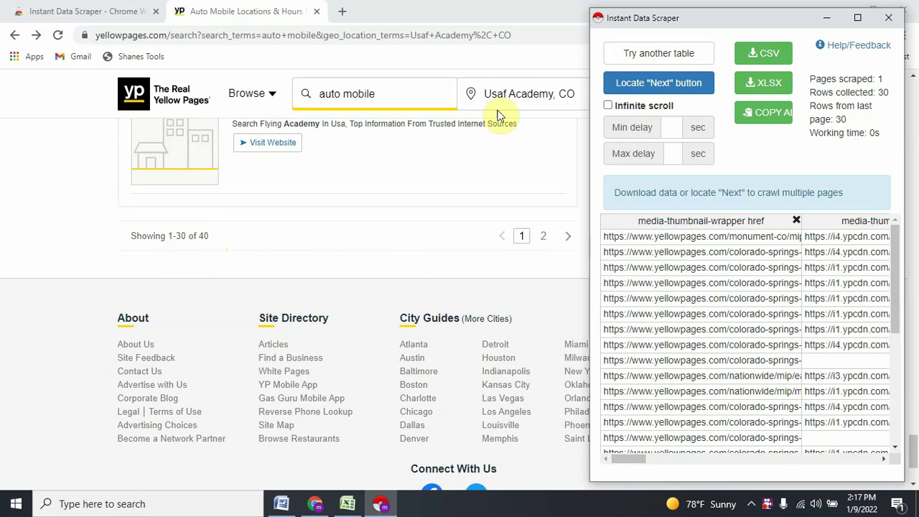
scroll(467, 163, "up", 4)
scroll(133, 410, "down", 2)
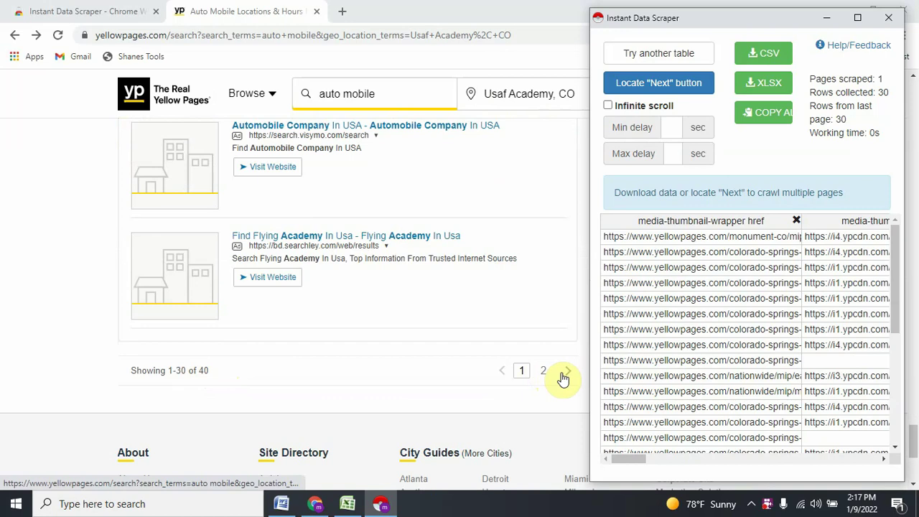
scroll(409, 237, "up", 12)
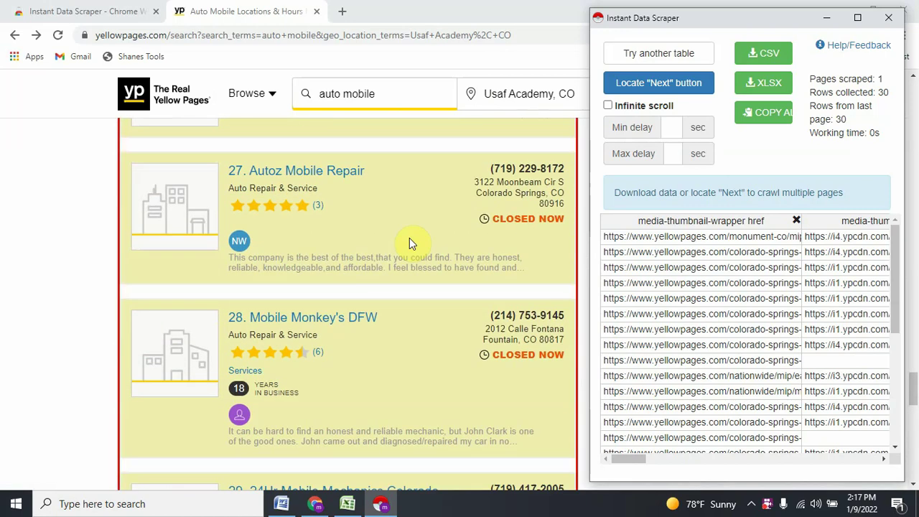
scroll(410, 245, "up", 20)
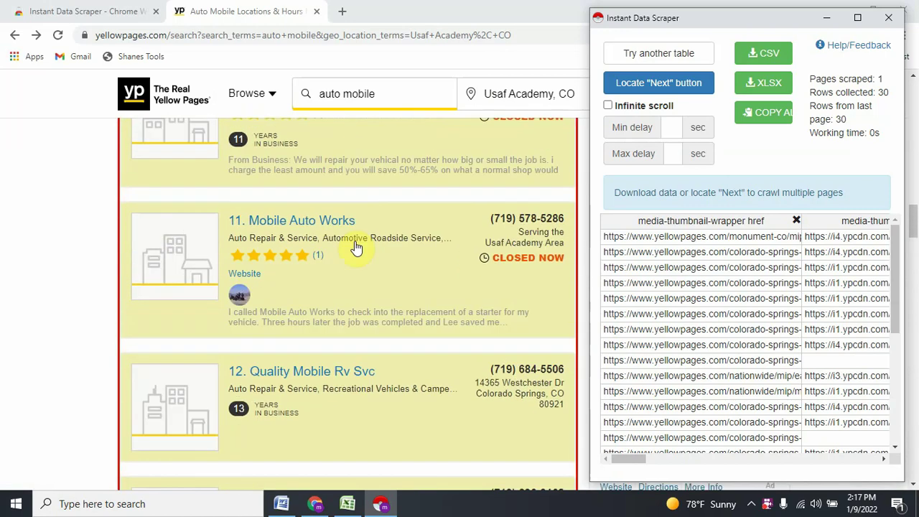
scroll(373, 244, "up", 10)
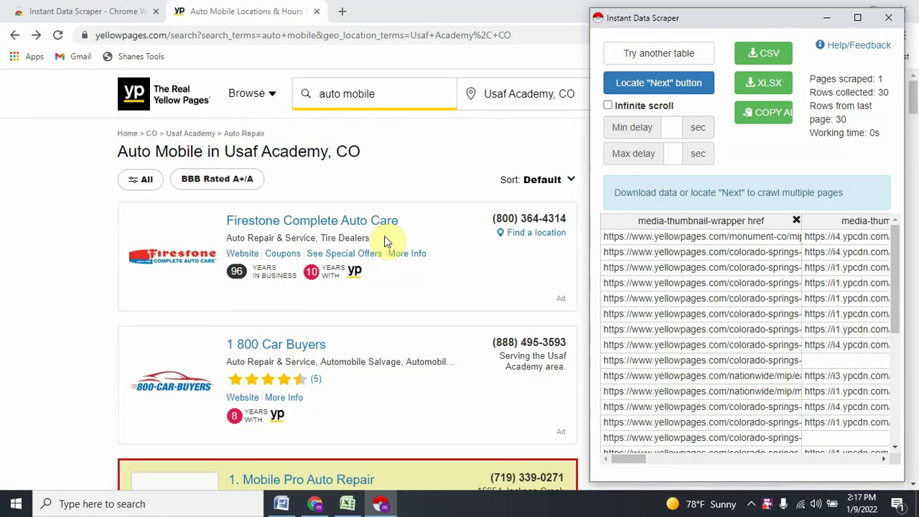
scroll(384, 244, "down", 2)
scroll(384, 262, "down", 9)
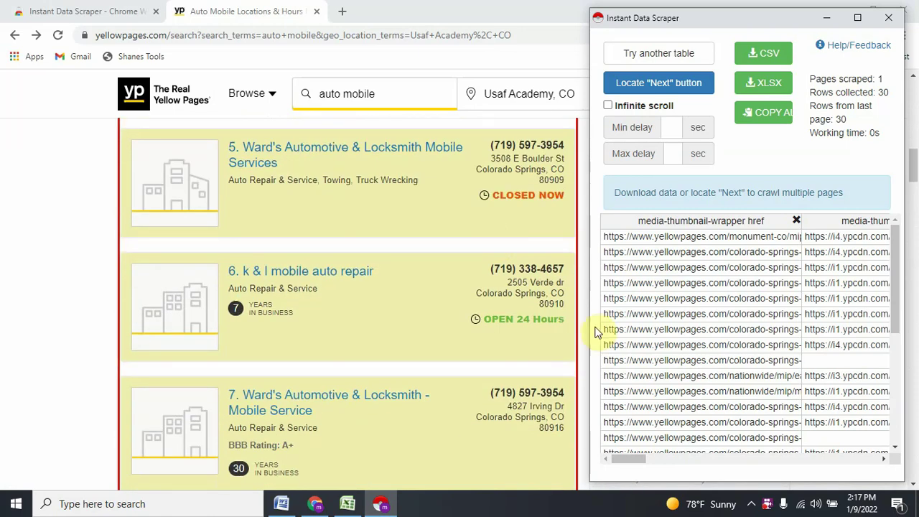
scroll(406, 295, "down", 10)
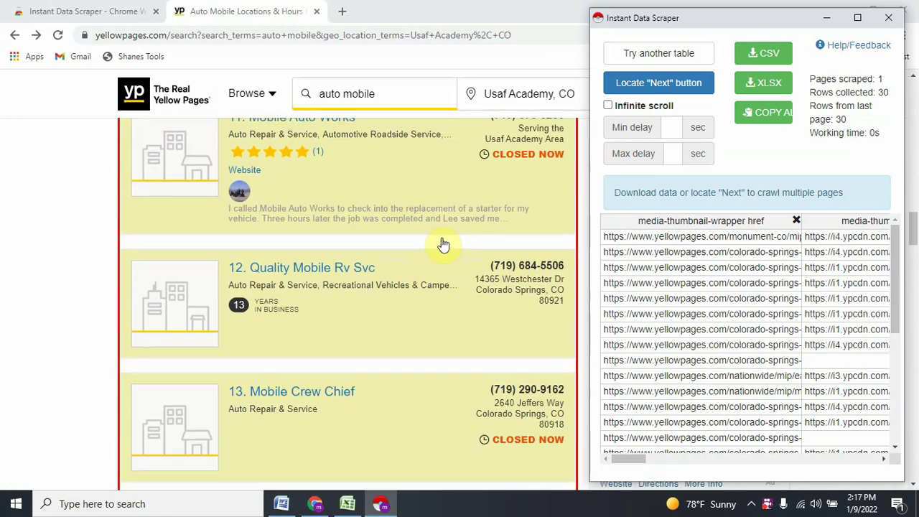
Step: Locate the results page's next-page arrow as Instant Data Scraper's "Next" button and return to the scraper window
scroll(443, 244, "down", 10)
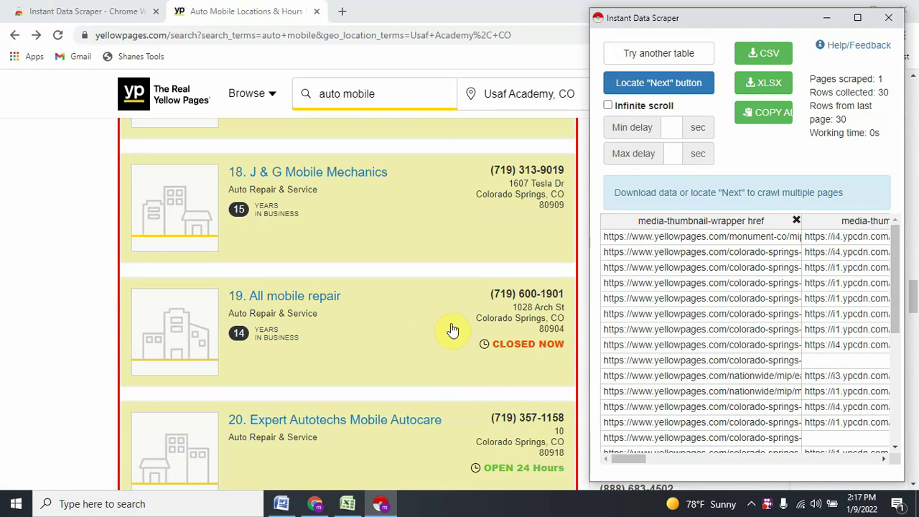
scroll(452, 330, "down", 4)
scroll(445, 316, "down", 4)
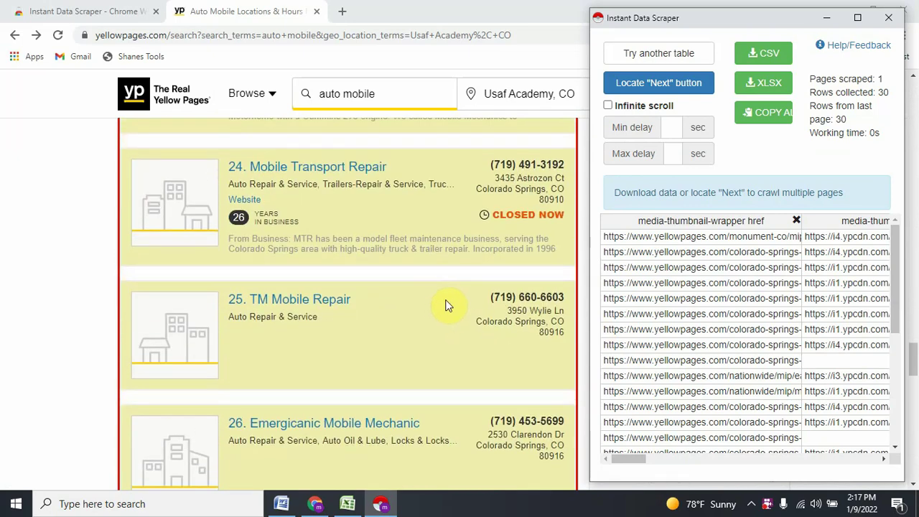
scroll(445, 305, "down", 6)
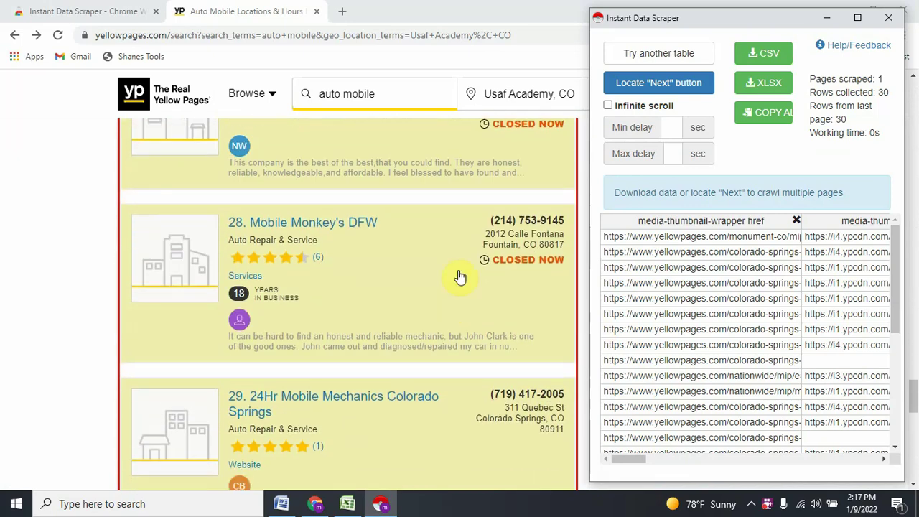
left_click(671, 84)
scroll(343, 349, "down", 15)
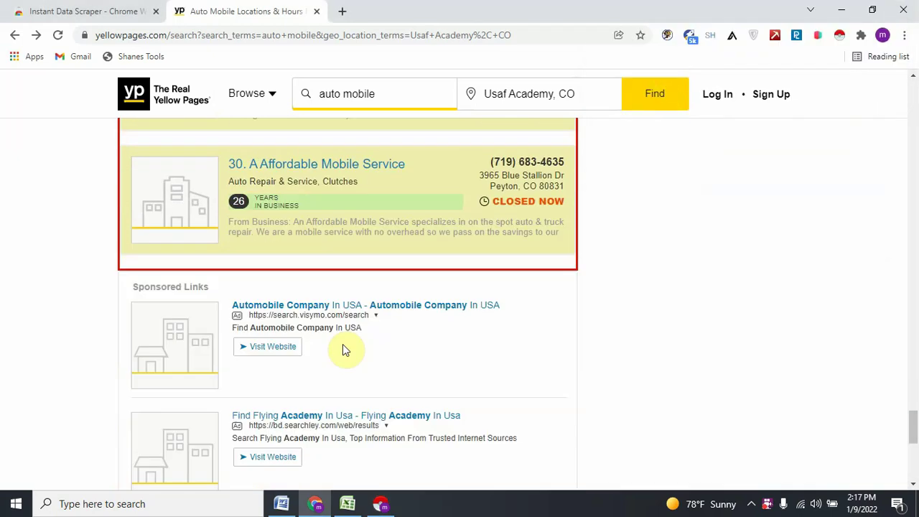
scroll(481, 290, "up", 5)
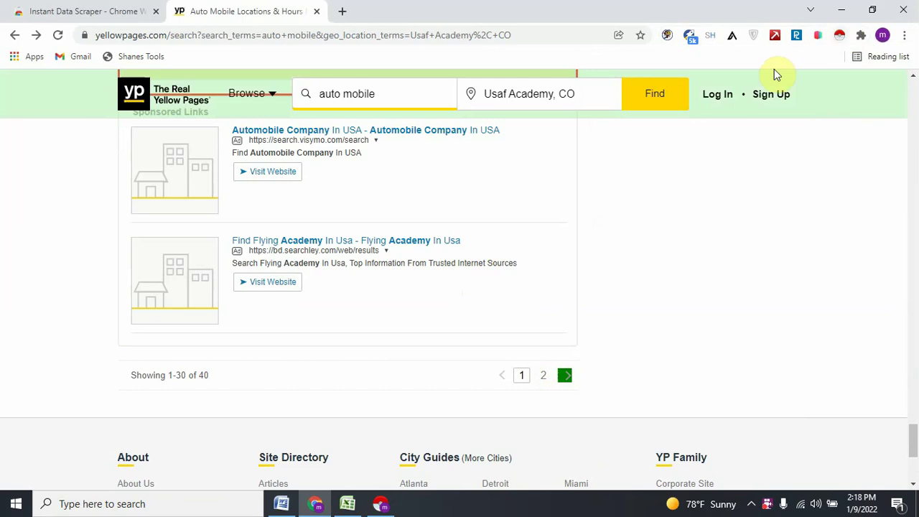
scroll(340, 258, "up", 4)
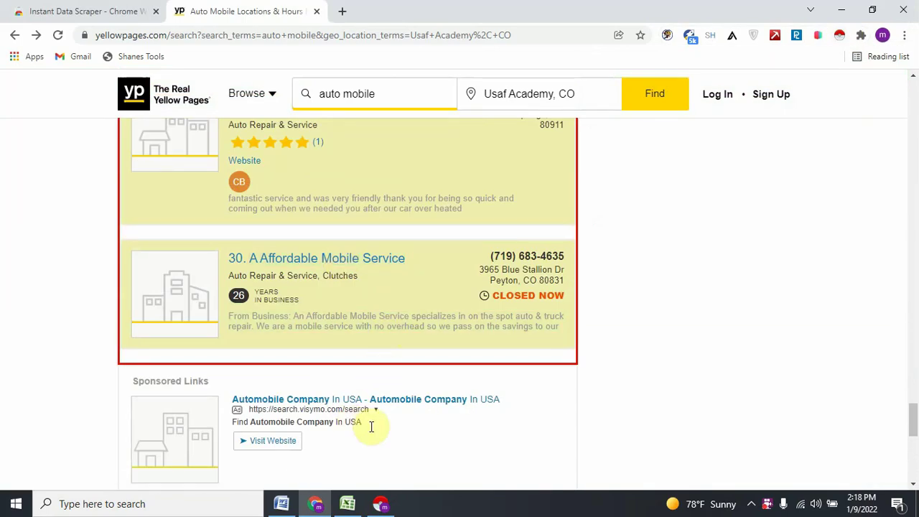
scroll(395, 424, "down", 3)
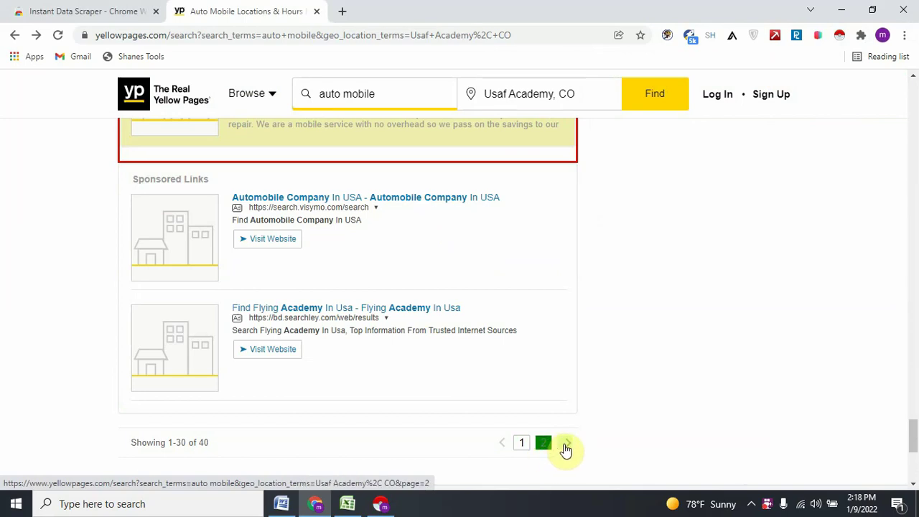
scroll(557, 408, "down", 4)
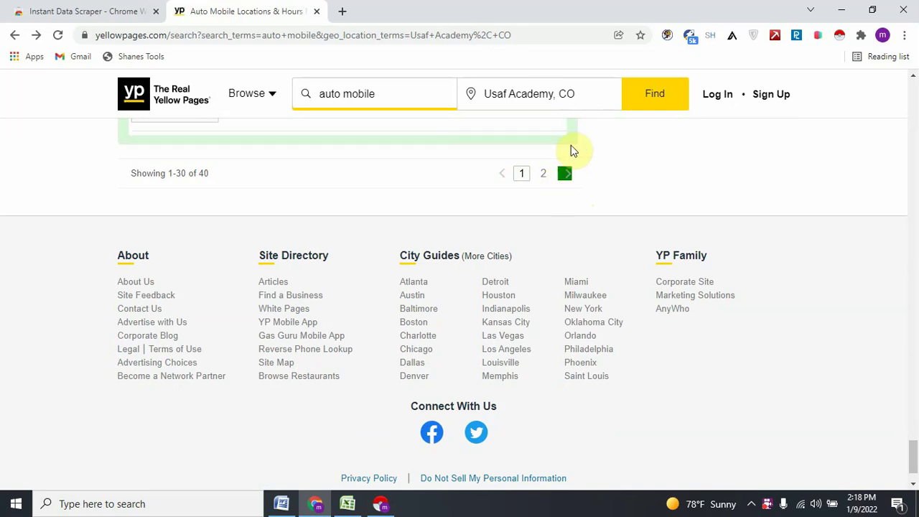
scroll(574, 150, "up", 10)
left_click(383, 504)
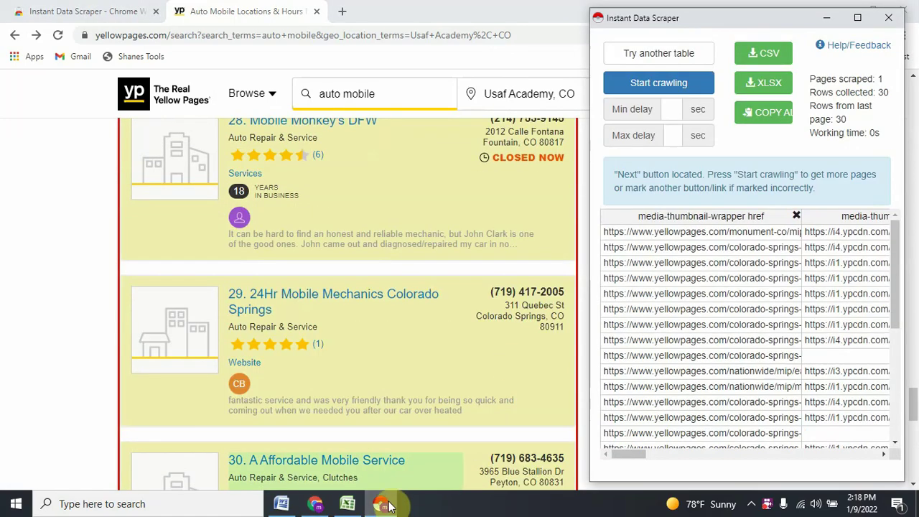
Step: Crawl the remaining search results with Instant Data Scraper, stop the crawl and look over the collected rows
scroll(695, 345, "down", 5)
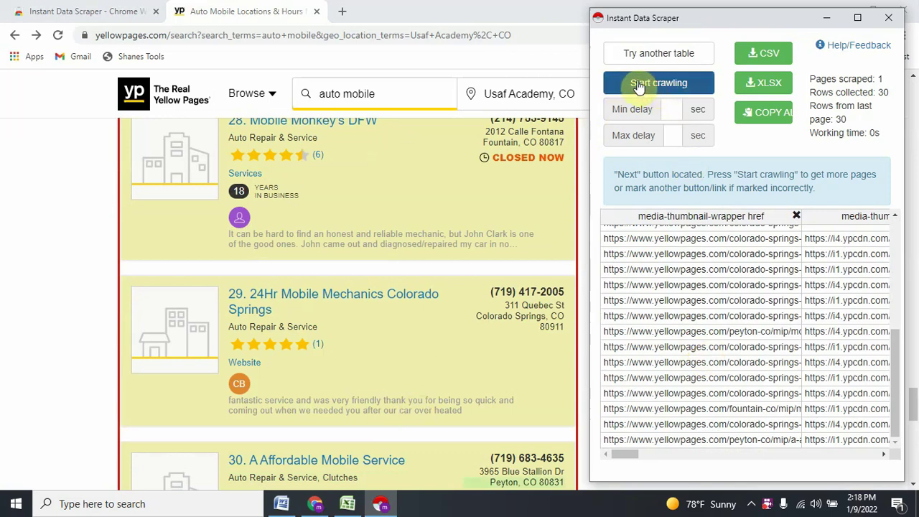
left_click(670, 84)
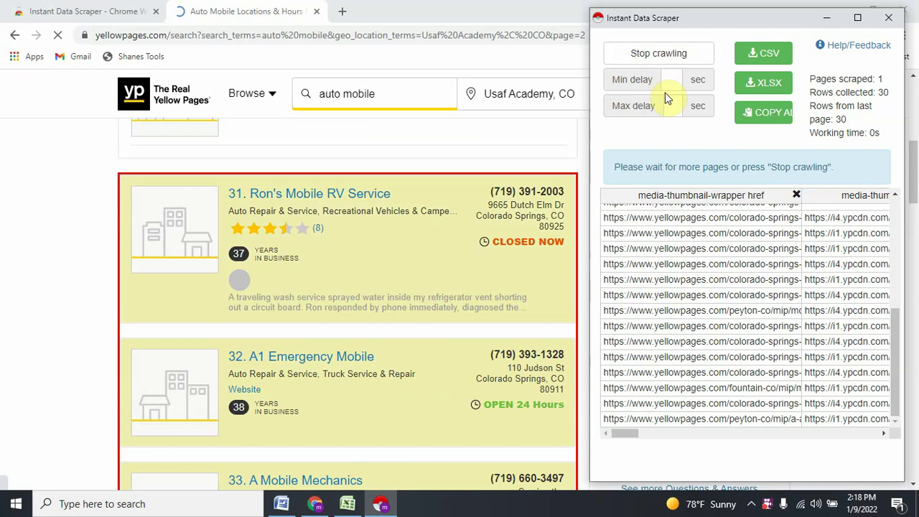
left_click(639, 53)
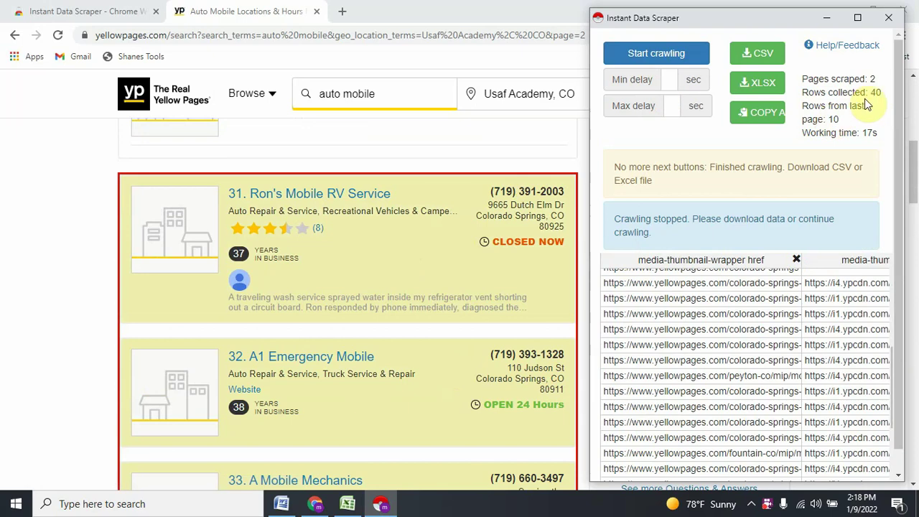
scroll(728, 341, "down", 5)
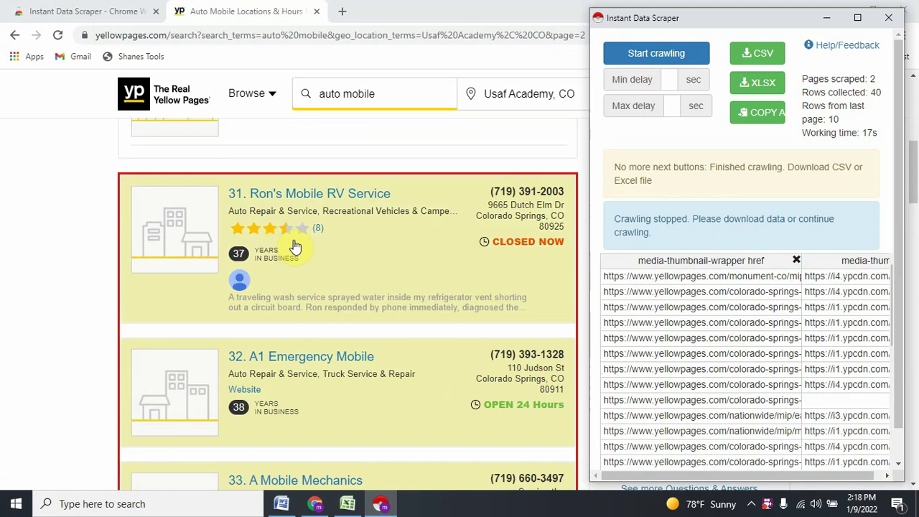
Step: Download the scraped data as CSV, open yellowpages (1).csv in Excel and look through its rows
left_click(763, 55)
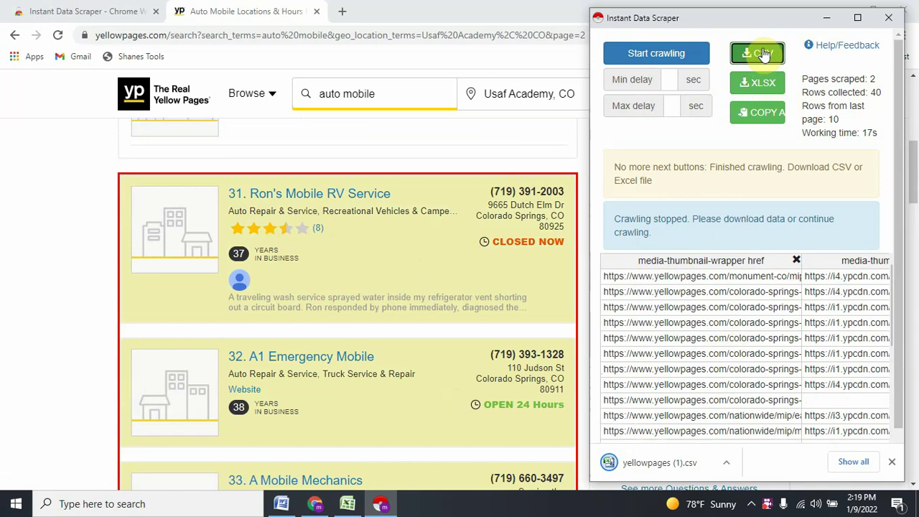
left_click(664, 464)
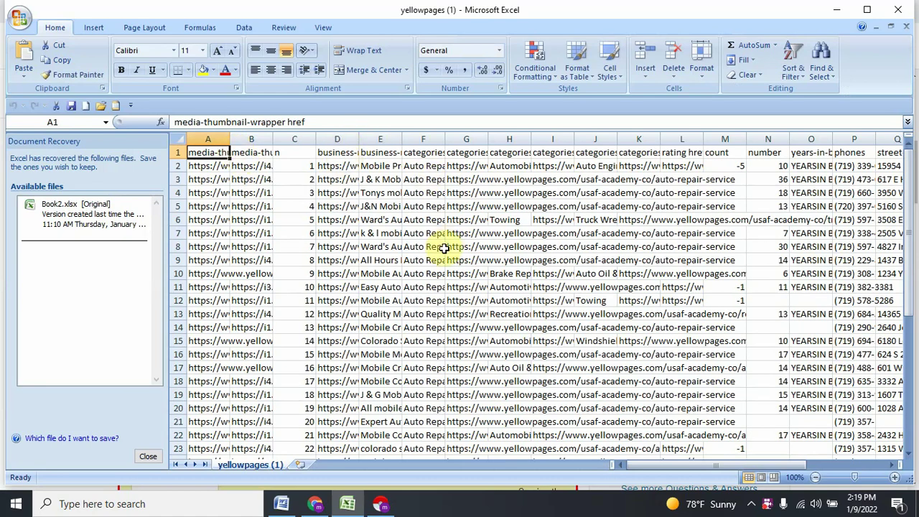
scroll(574, 287, "down", 7)
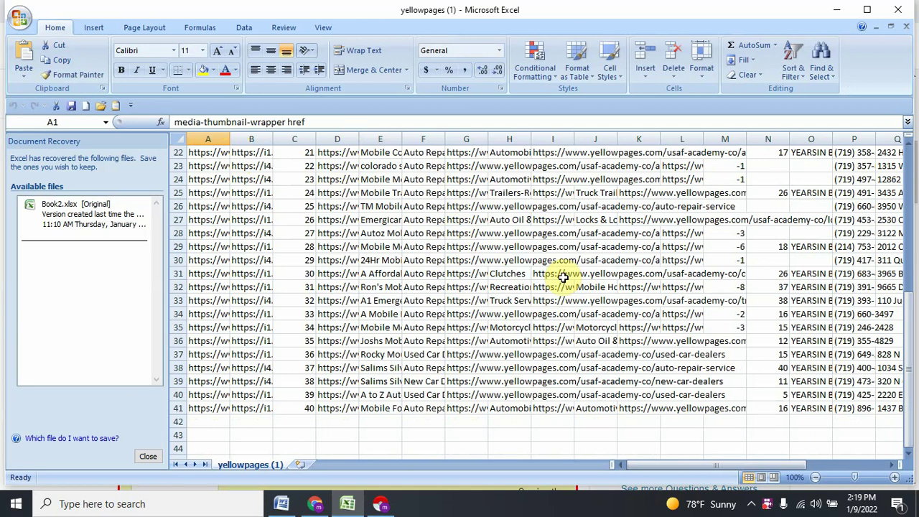
scroll(563, 276, "up", 7)
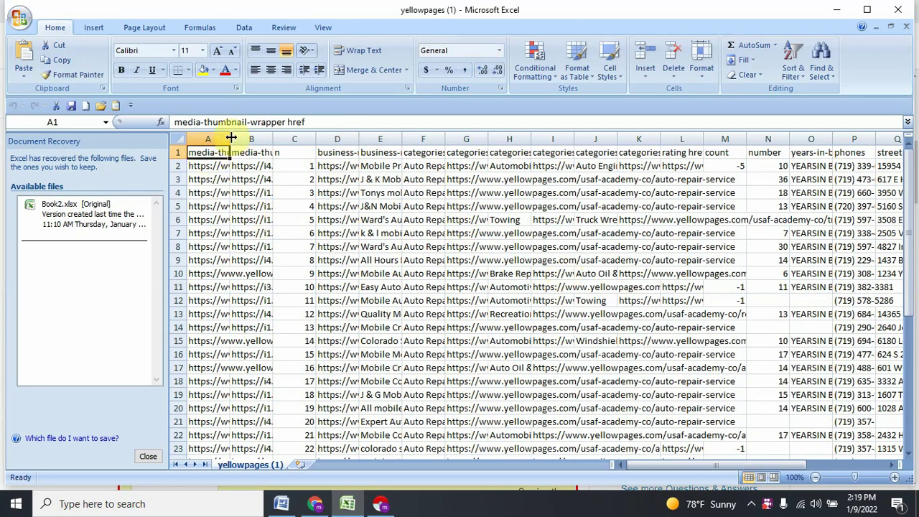
Step: Widen the media-thumbnail-wrapper href and media-thumbnail-wrapper src columns to read them, and delete both
left_click_drag(230, 138, 314, 138)
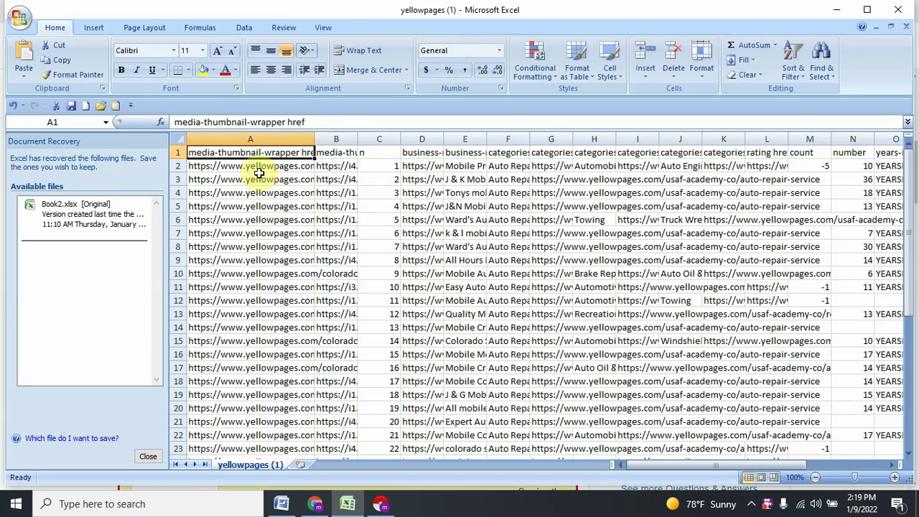
left_click(256, 136)
right_click(257, 135)
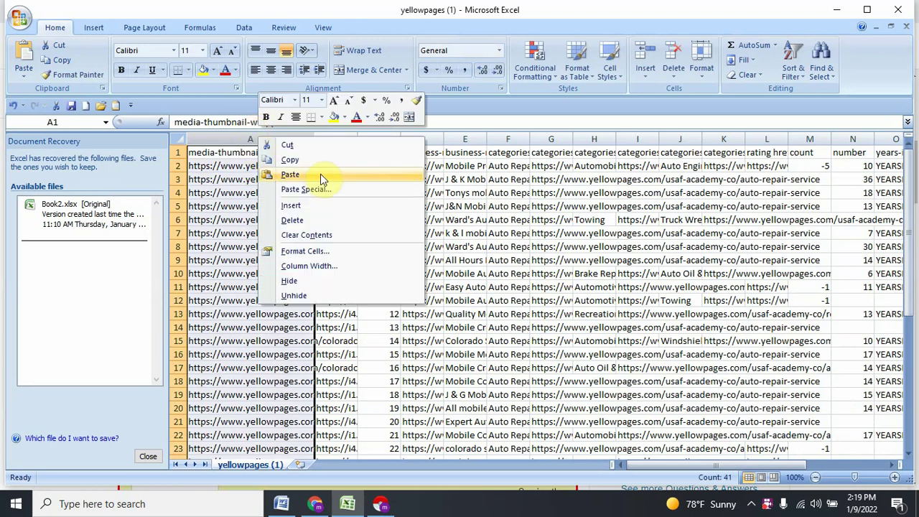
left_click(322, 220)
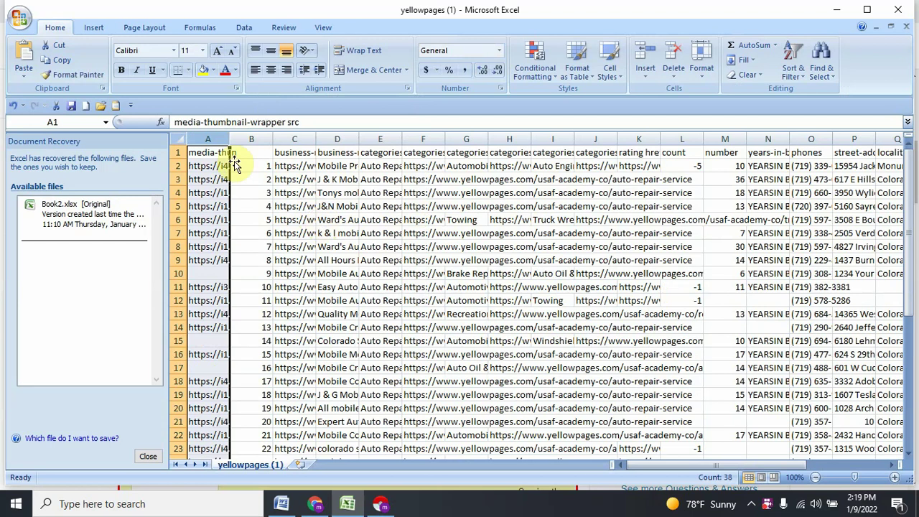
left_click_drag(230, 141, 316, 149)
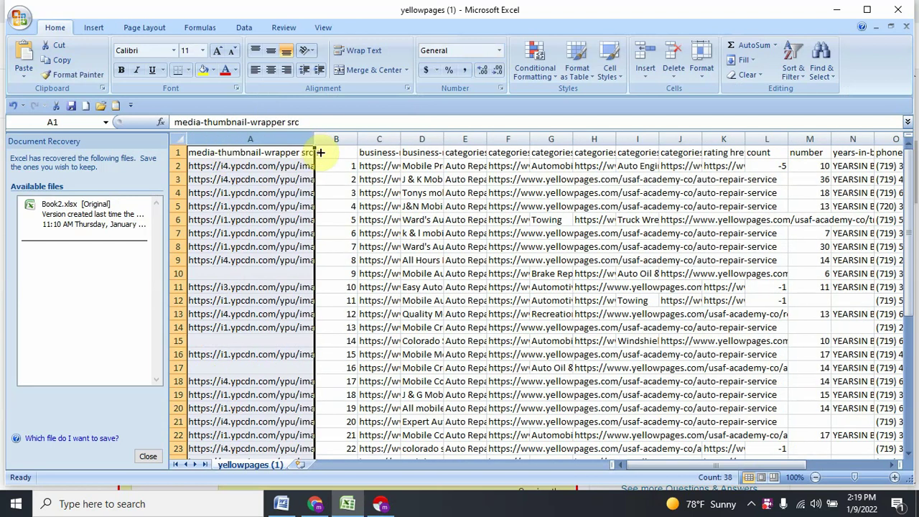
right_click(274, 140)
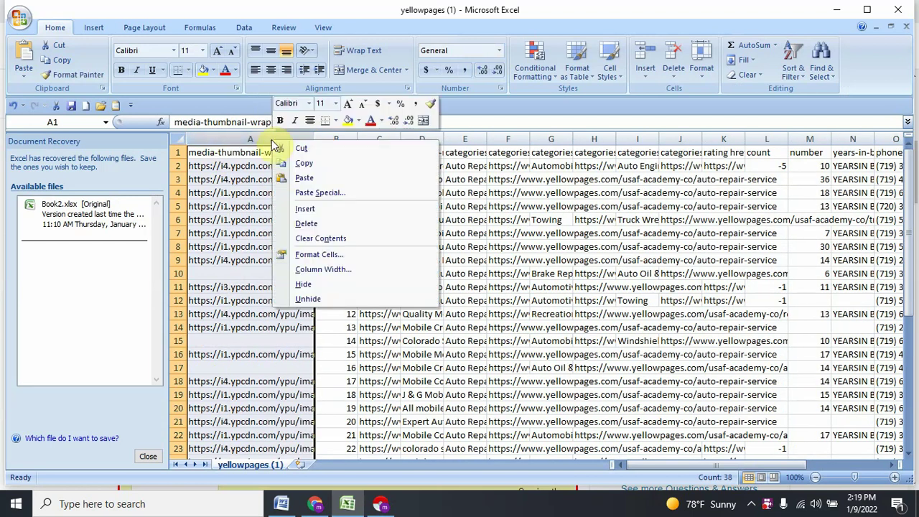
left_click(332, 224)
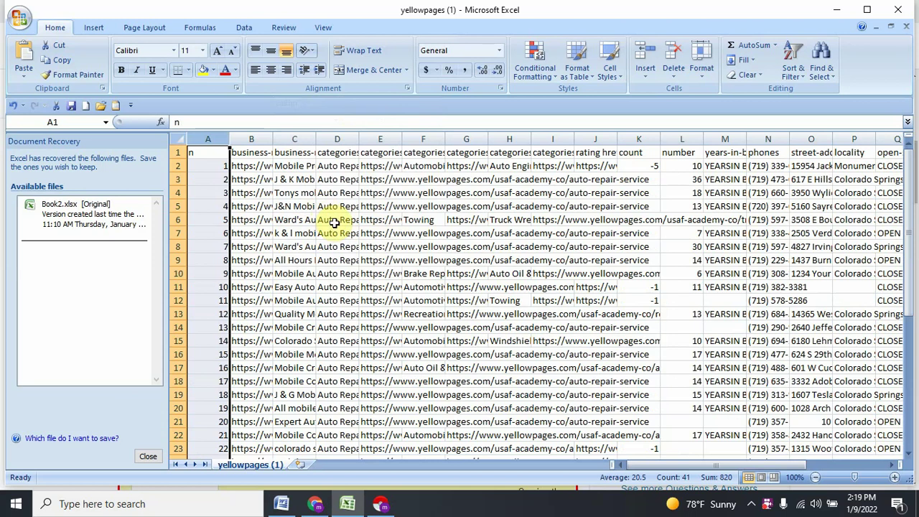
Step: Delete the n column and the business-name href column from the start of the sheet
right_click(211, 141)
left_click(262, 223)
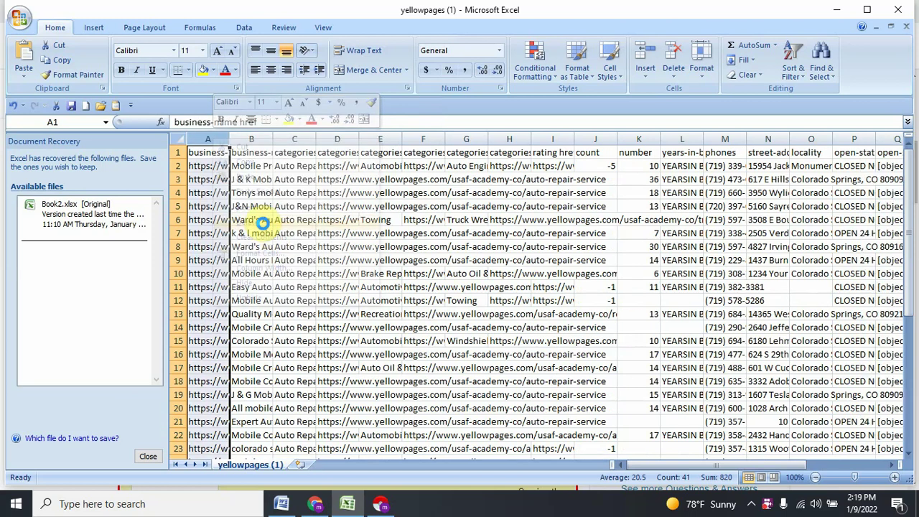
left_click_drag(230, 140, 319, 149)
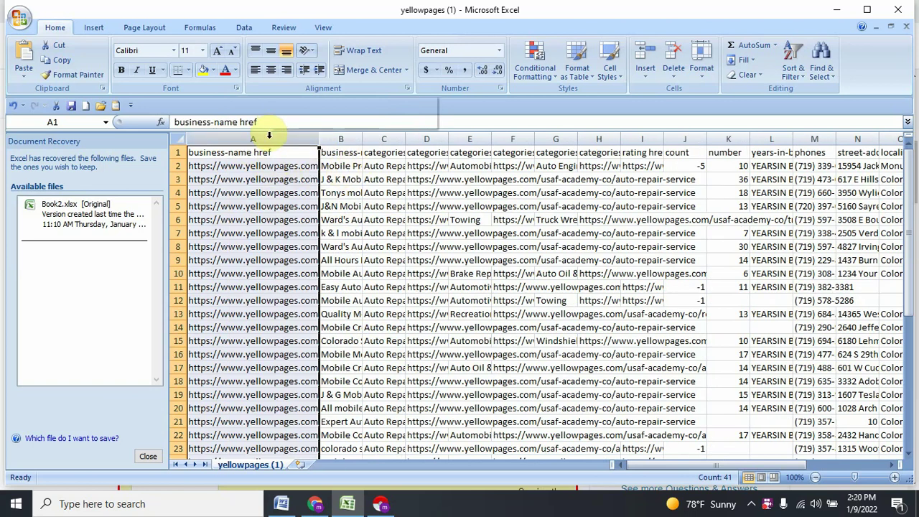
right_click(302, 135)
left_click(344, 221)
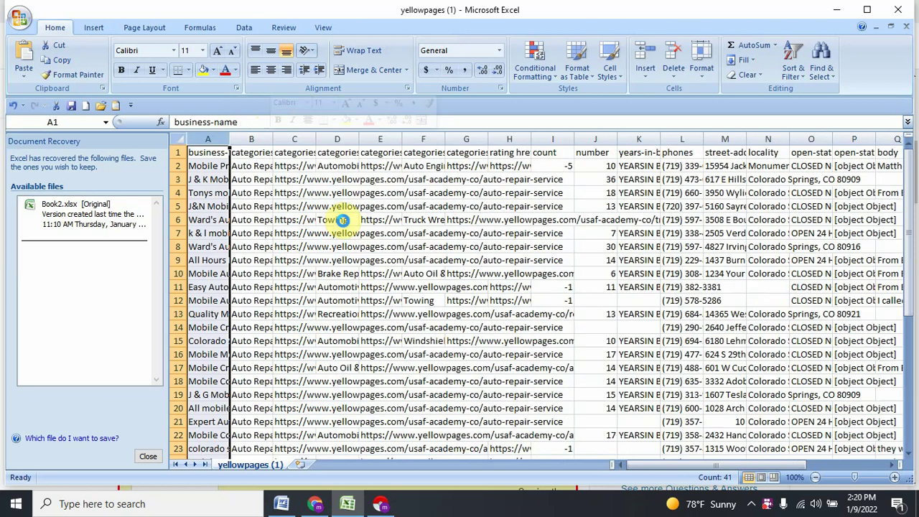
Step: Widen the business-name, categories and categories href columns, and delete the categories href column
left_click_drag(232, 147, 457, 144)
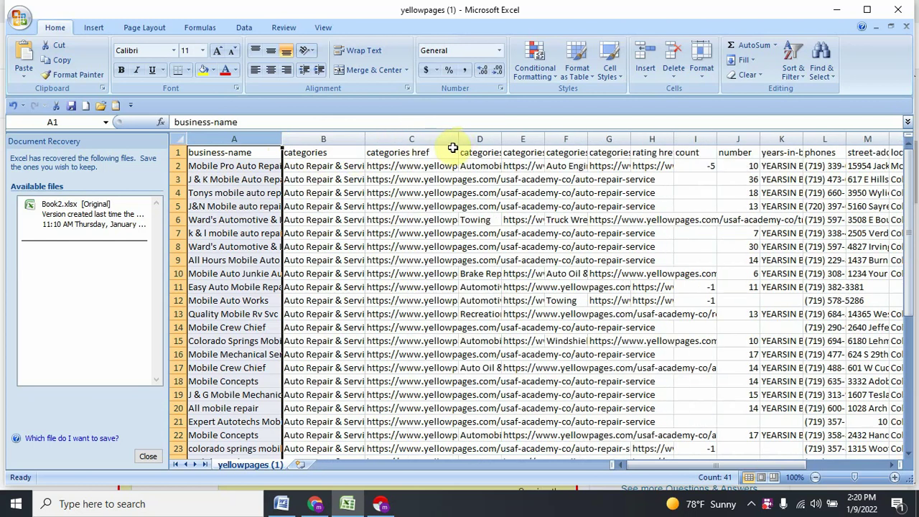
left_click(439, 138)
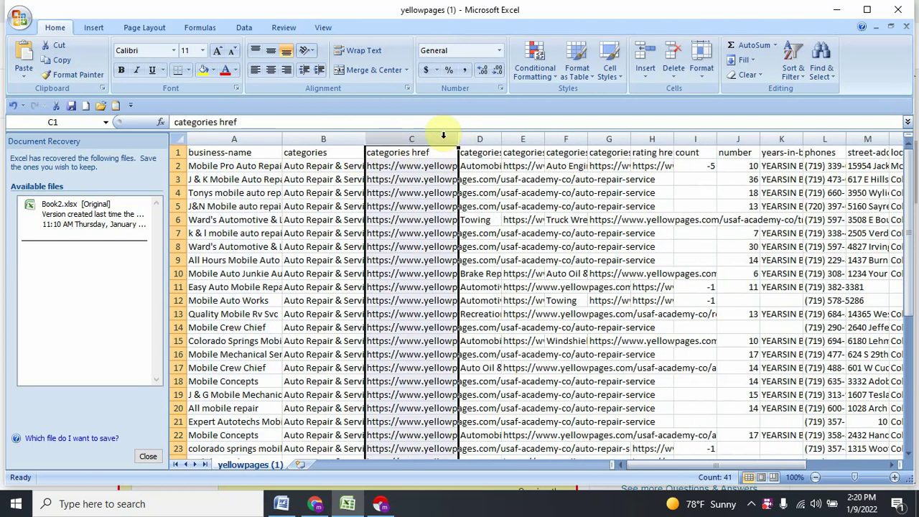
right_click(444, 139)
left_click(492, 223)
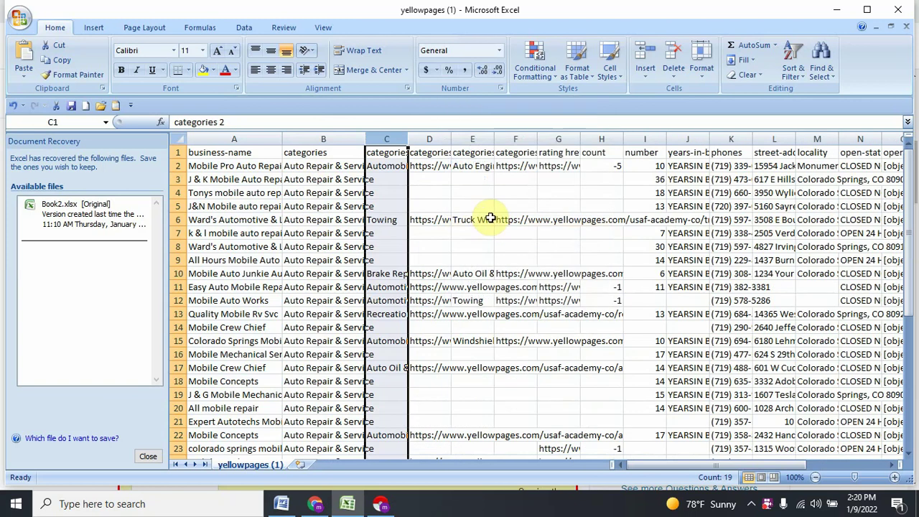
Step: Delete the categories 2 and categories href 2 columns and widen the categories 3 column enough to read its entries
left_click_drag(408, 138, 501, 154)
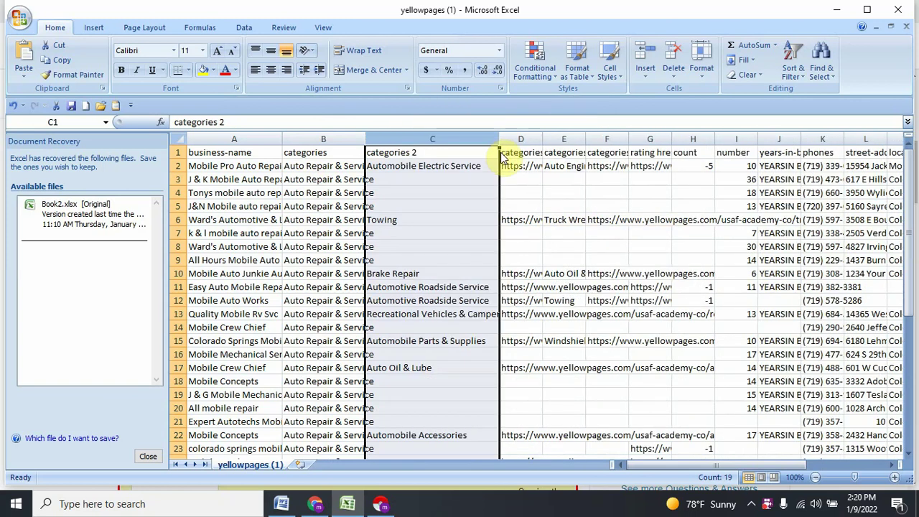
right_click(436, 134)
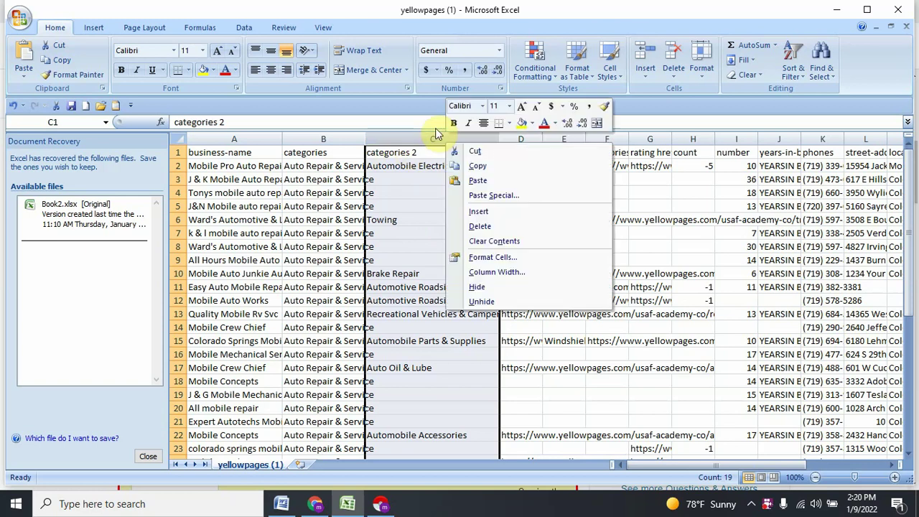
left_click(523, 225)
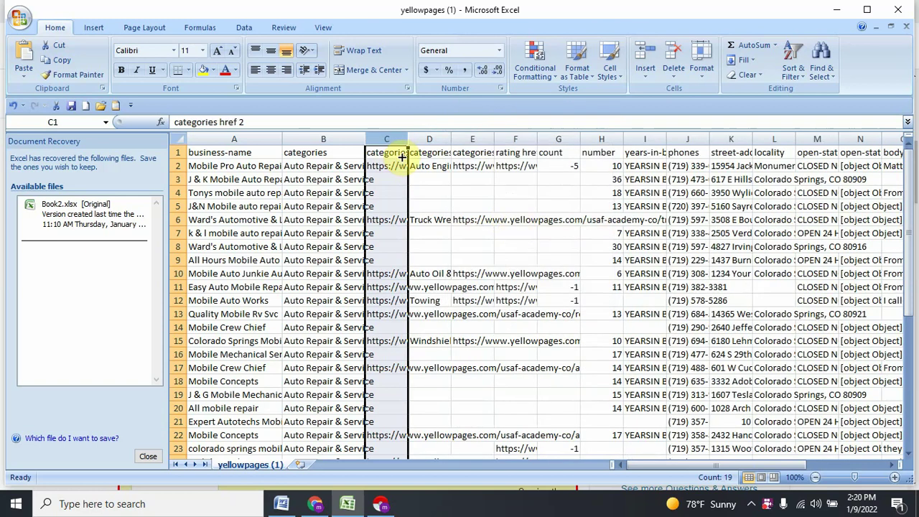
left_click_drag(407, 138, 466, 138)
right_click(436, 138)
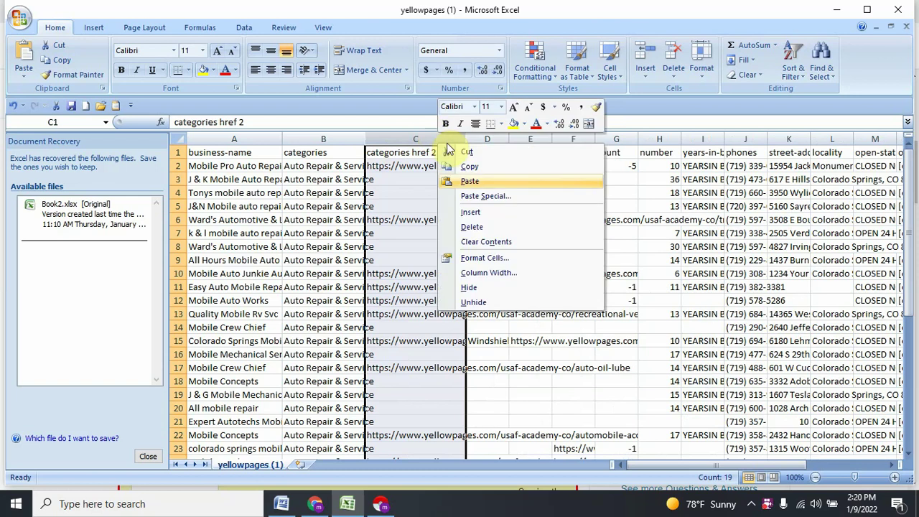
left_click(502, 230)
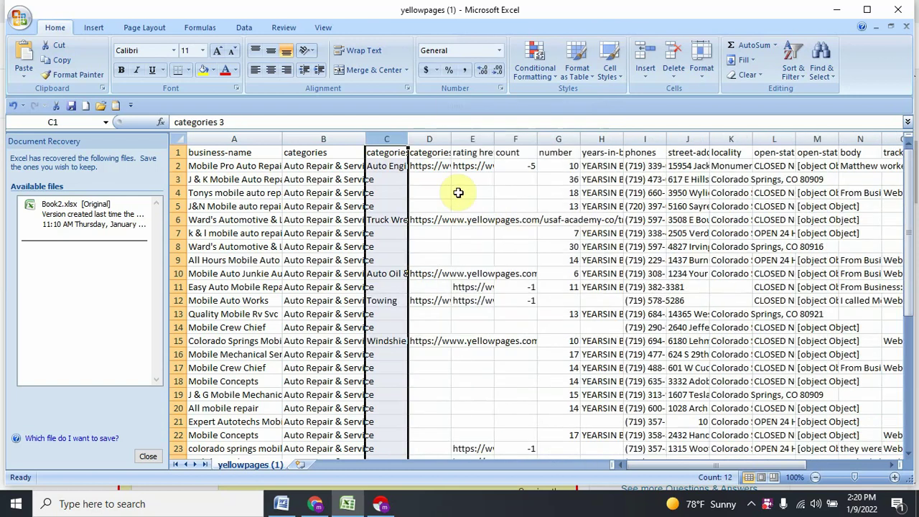
left_click_drag(407, 138, 461, 140)
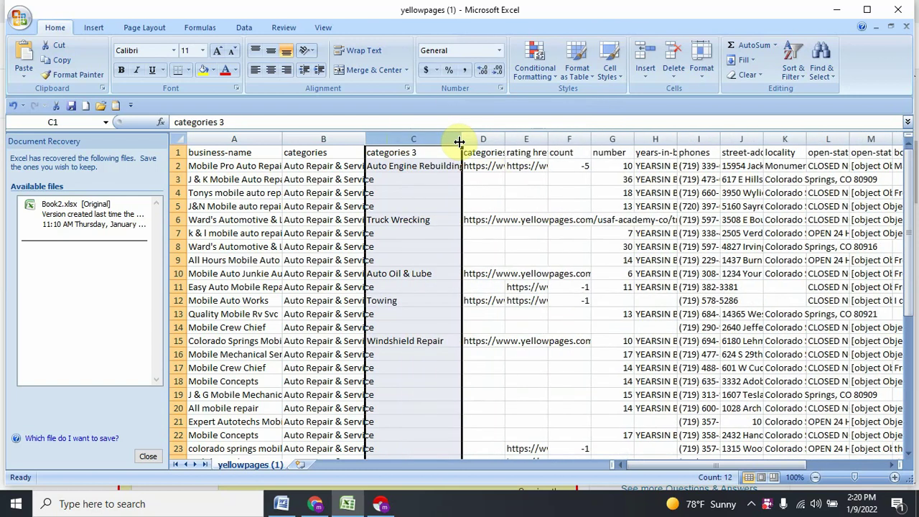
Step: Delete the categories 3 column, widen the categories href 3 column to read it, and delete that one too
right_click(440, 138)
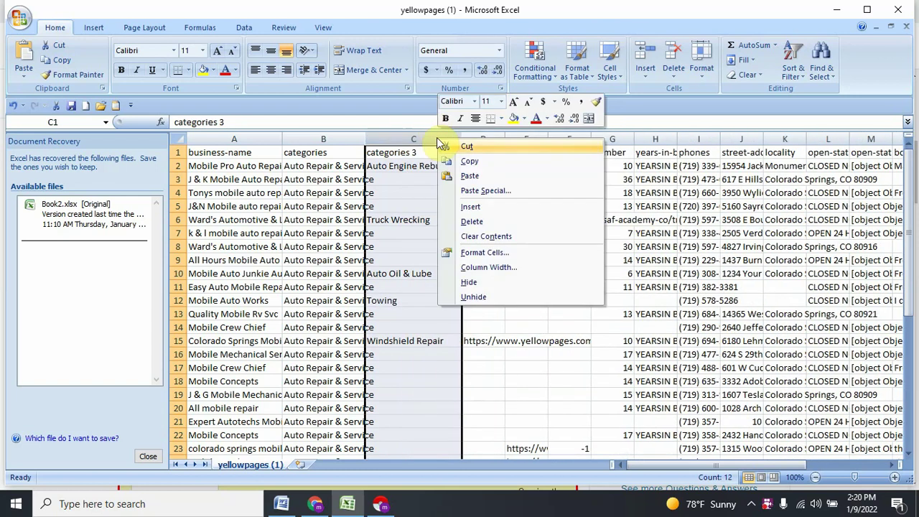
left_click(496, 221)
left_click_drag(416, 154, 466, 146)
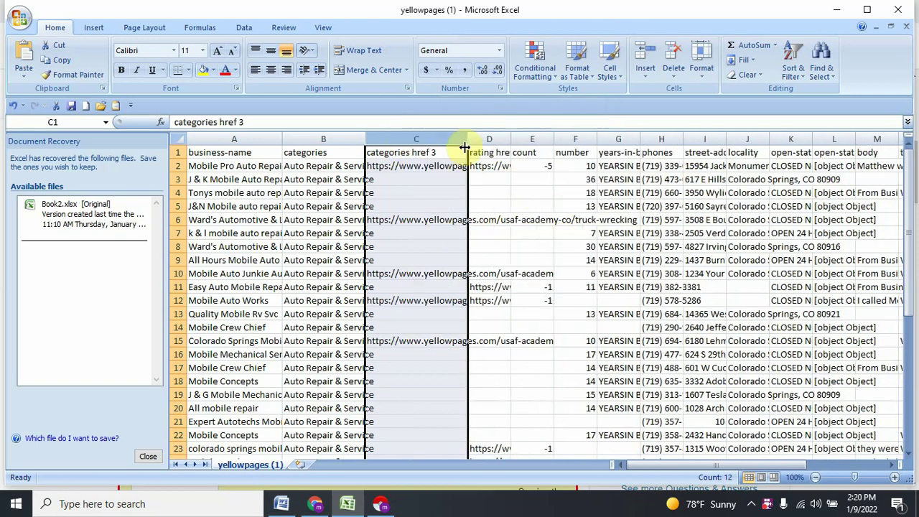
right_click(438, 140)
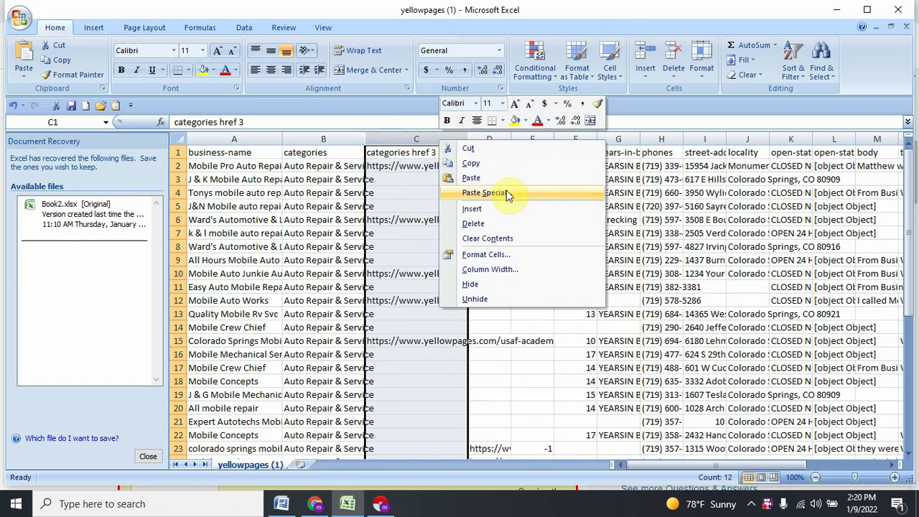
left_click(495, 223)
Step: Widen the rating href and count columns to read them, and delete both
left_click_drag(407, 139, 469, 149)
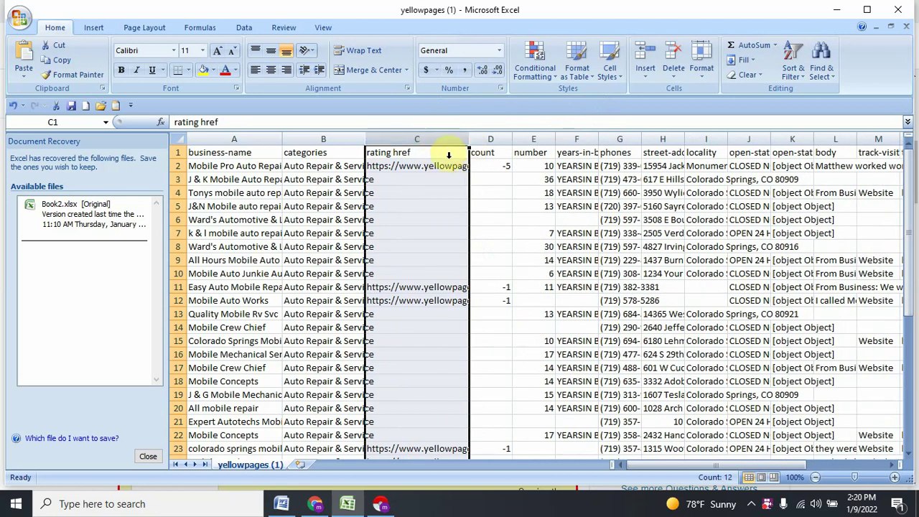
right_click(441, 140)
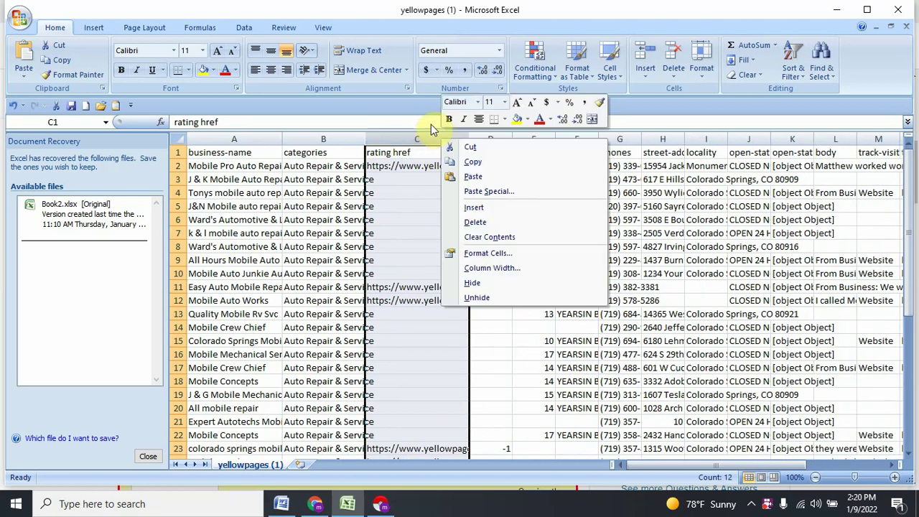
left_click(515, 221)
left_click_drag(409, 138, 466, 152)
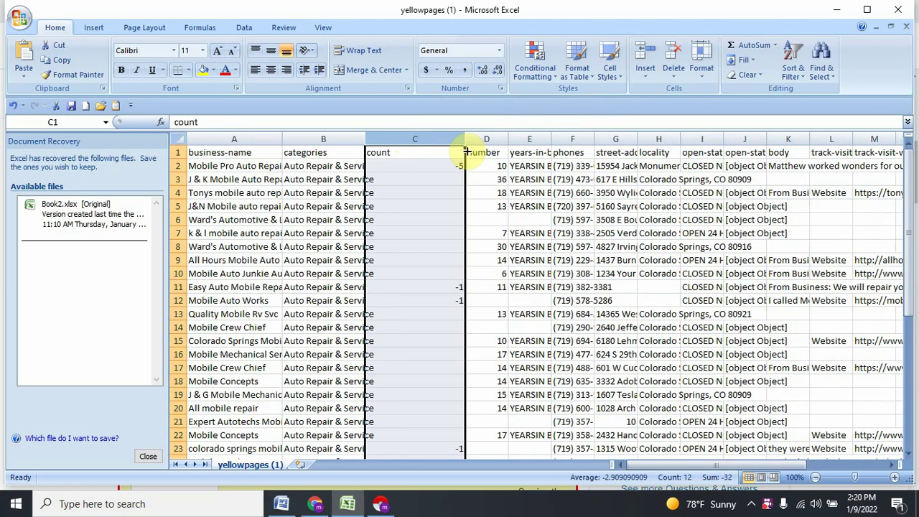
right_click(435, 140)
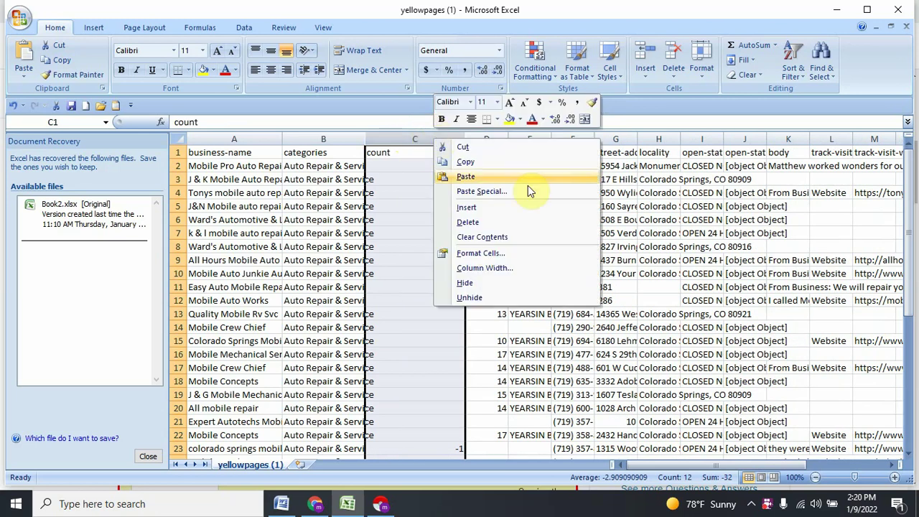
left_click(502, 222)
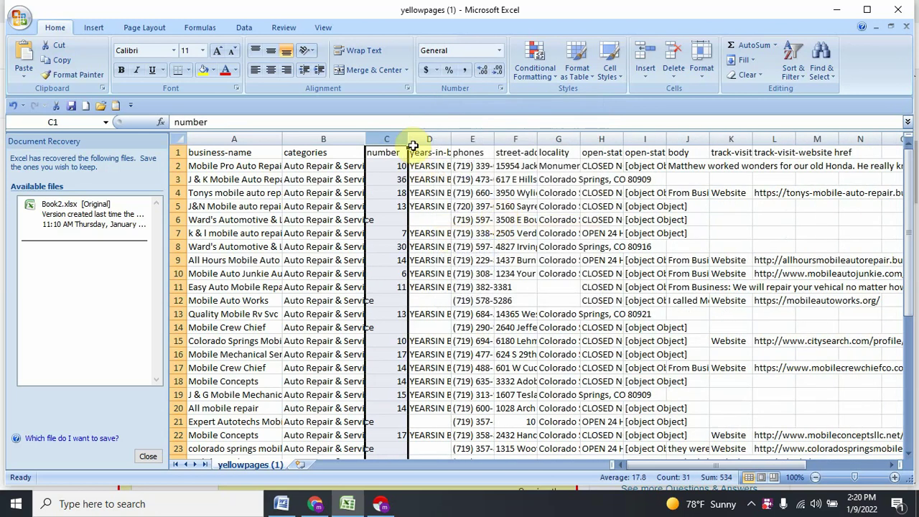
Step: Widen the number and years-in-business columns, and delete the years-in-business column
left_click_drag(408, 139, 477, 138)
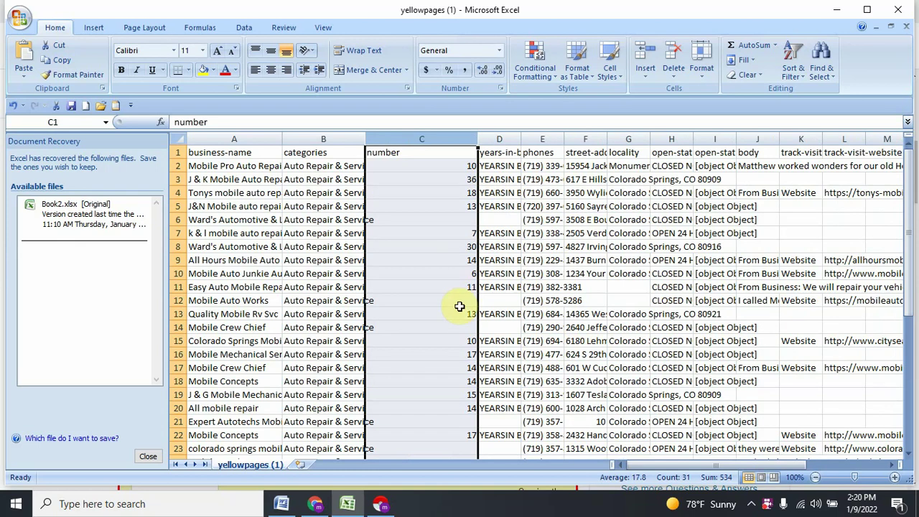
left_click(529, 178)
left_click_drag(516, 140, 551, 139)
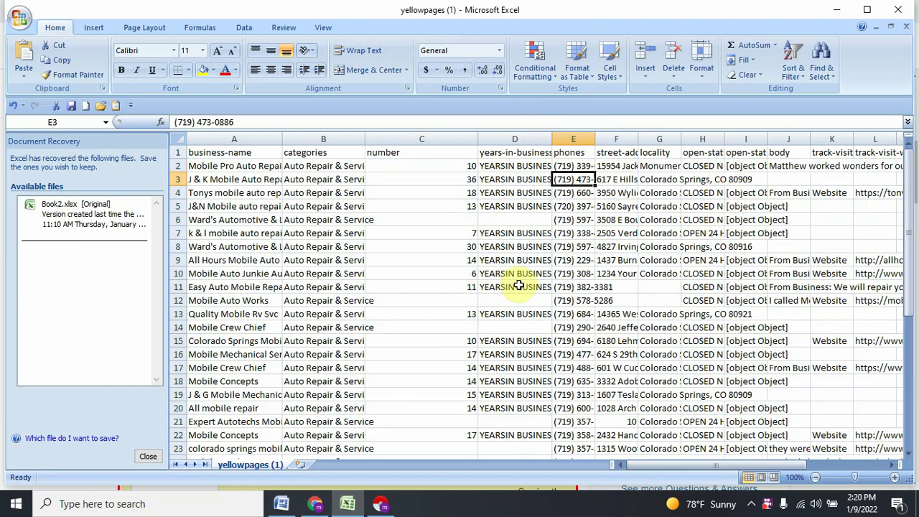
left_click_drag(555, 142, 604, 138)
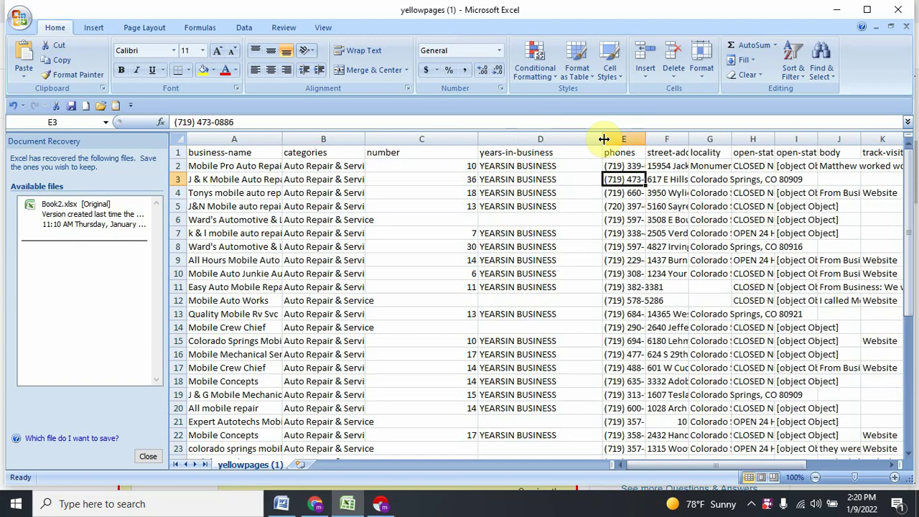
left_click(554, 138)
right_click(554, 138)
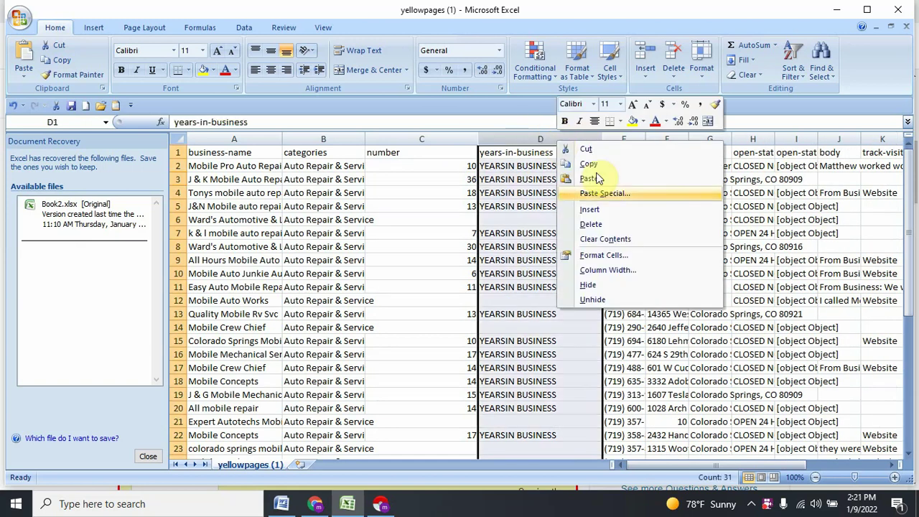
left_click(590, 228)
Step: Widen the phones column to show the full phone numbers and delete the number column before it
left_click_drag(520, 138, 585, 138)
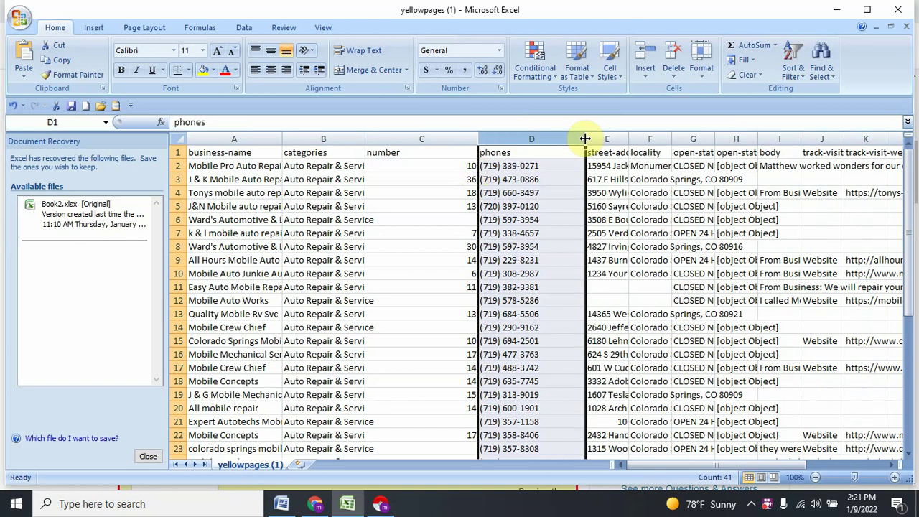
left_click(462, 138)
right_click(462, 138)
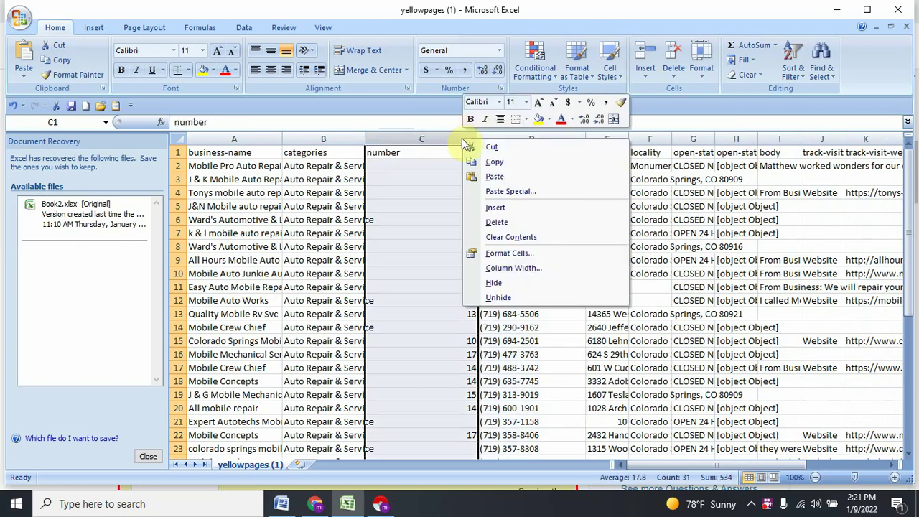
left_click(527, 222)
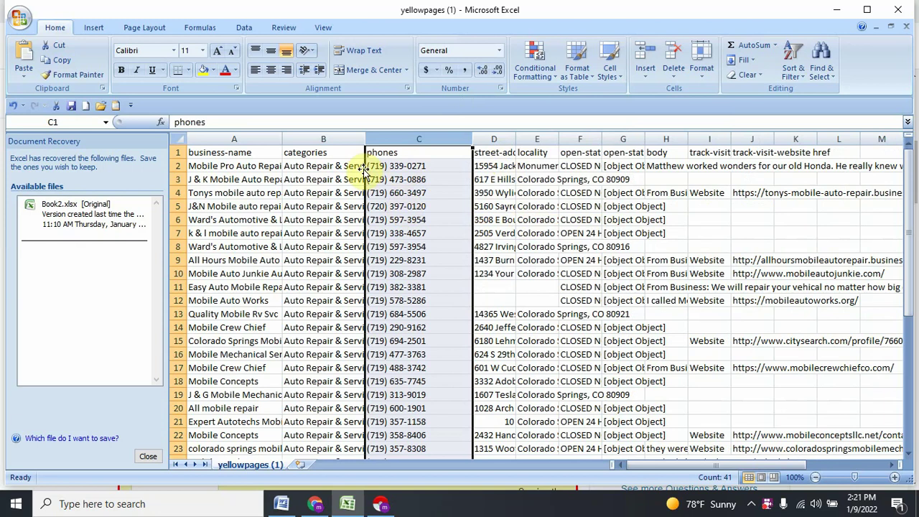
Step: Widen the street-address and locality columns to make their entries more readable
left_click_drag(515, 138, 552, 140)
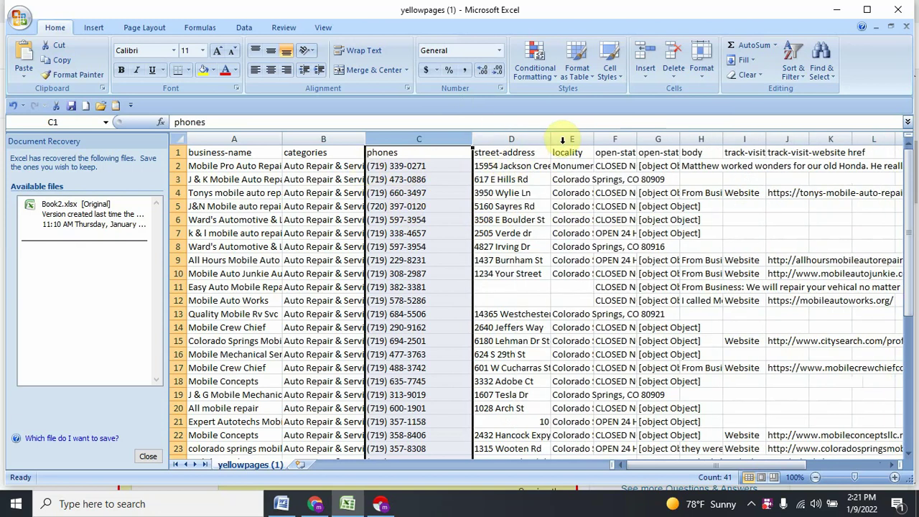
scroll(577, 199, "down", 3)
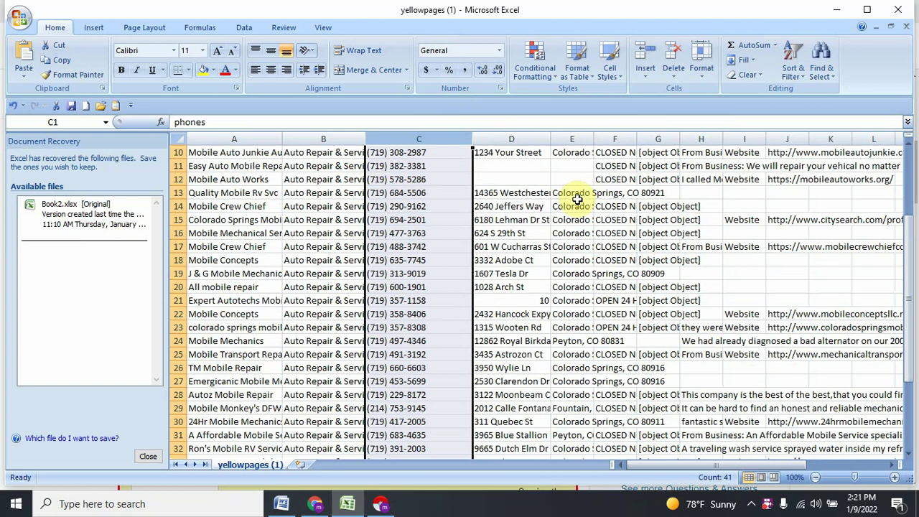
scroll(577, 199, "up", 3)
left_click_drag(594, 140, 641, 139)
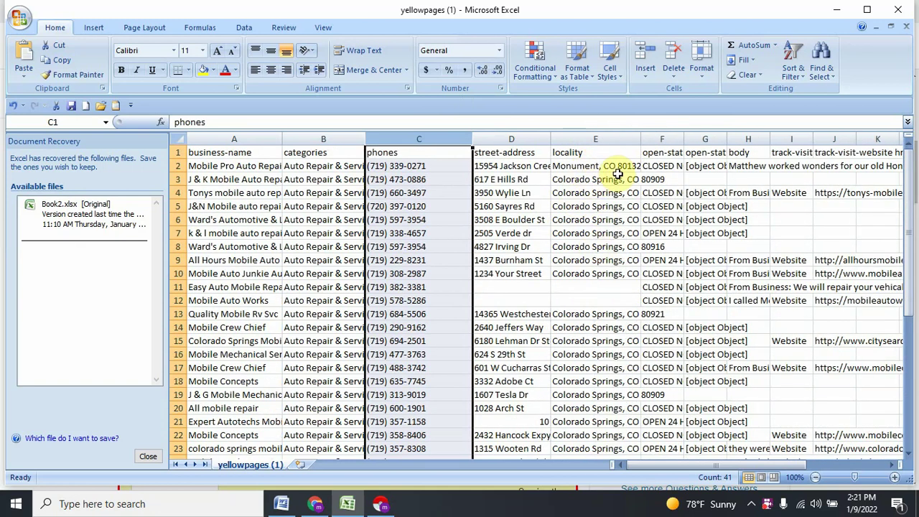
Step: Widen the open-status column to read it, and delete the open-status and body columns
left_click_drag(641, 139, 682, 144)
right_click(659, 137)
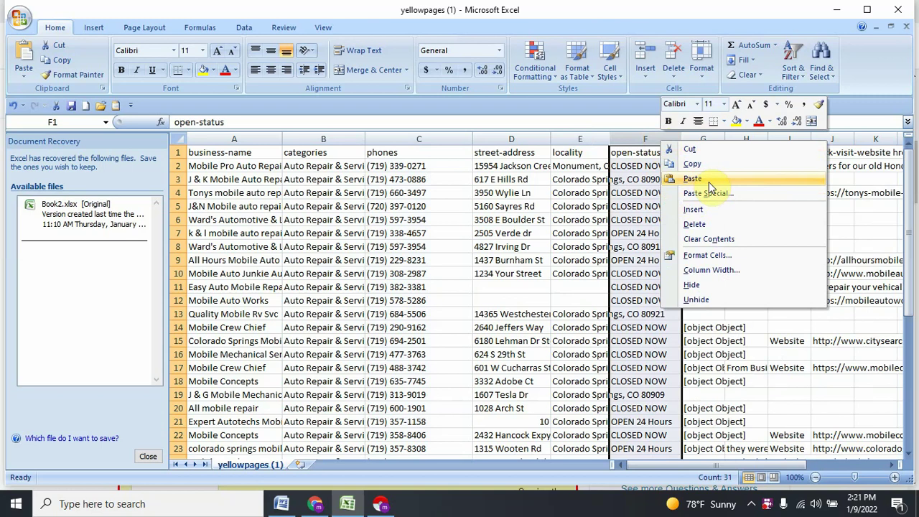
left_click(711, 225)
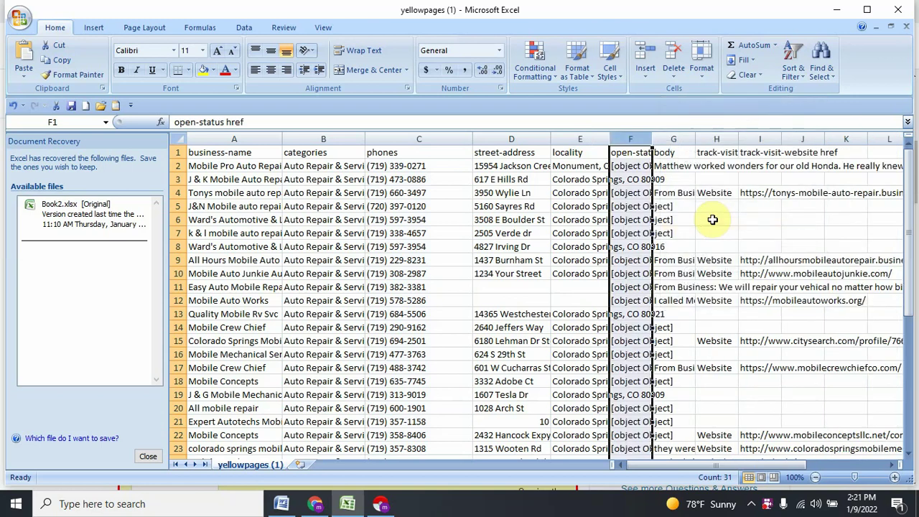
left_click(664, 139)
right_click(679, 139)
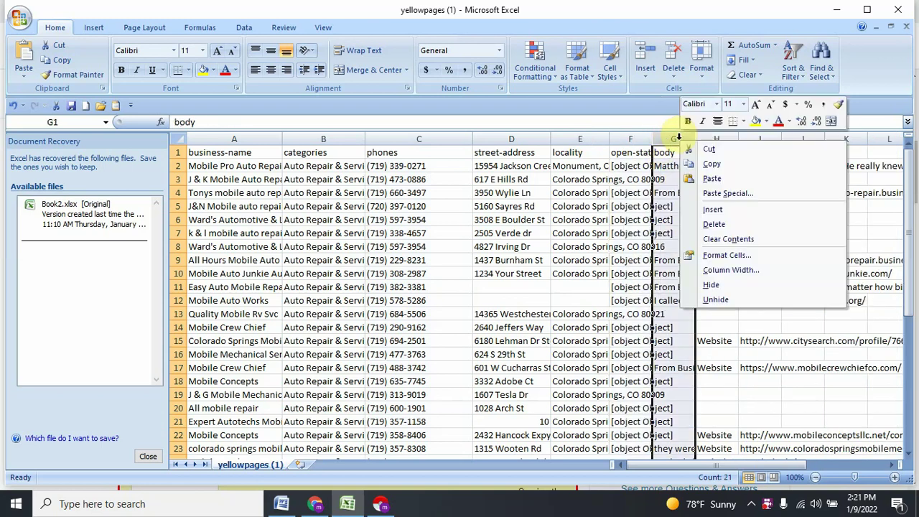
left_click(718, 225)
Step: Widen the track-visit-website column to read its header and delete the column
left_click_drag(696, 139, 727, 140)
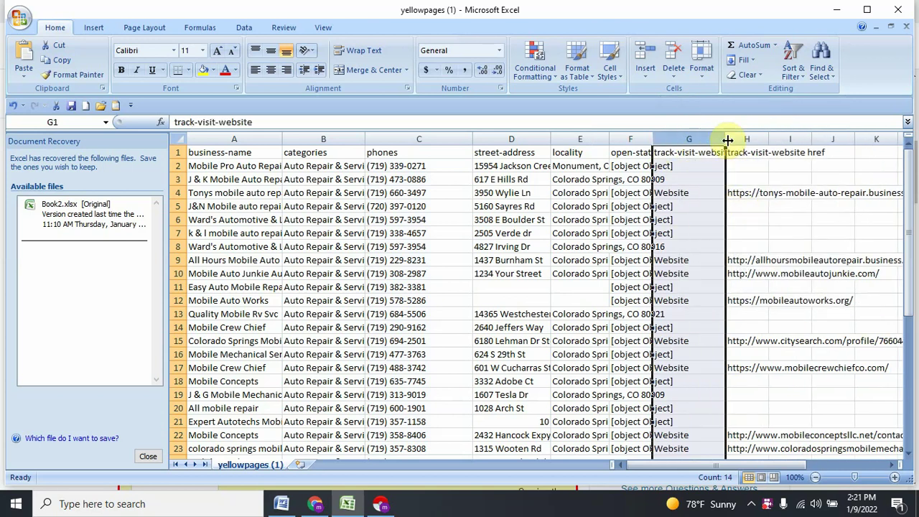
right_click(688, 138)
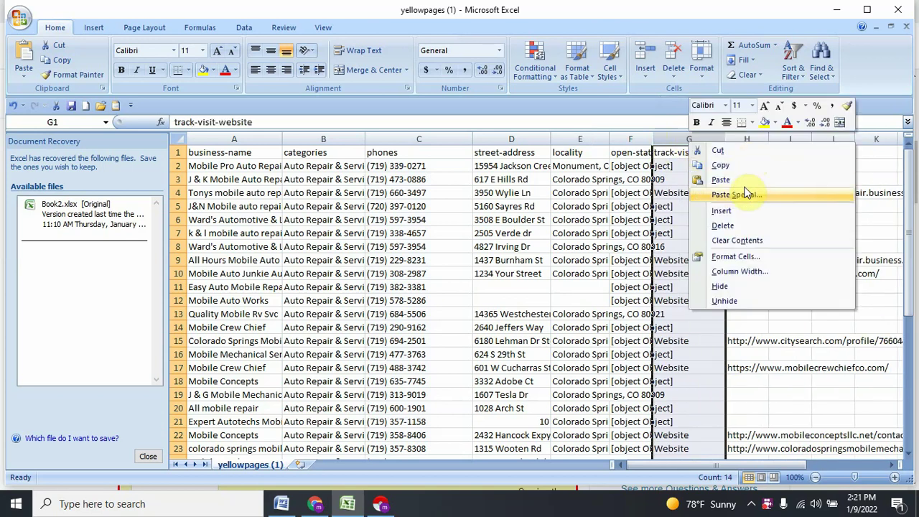
key("Escape")
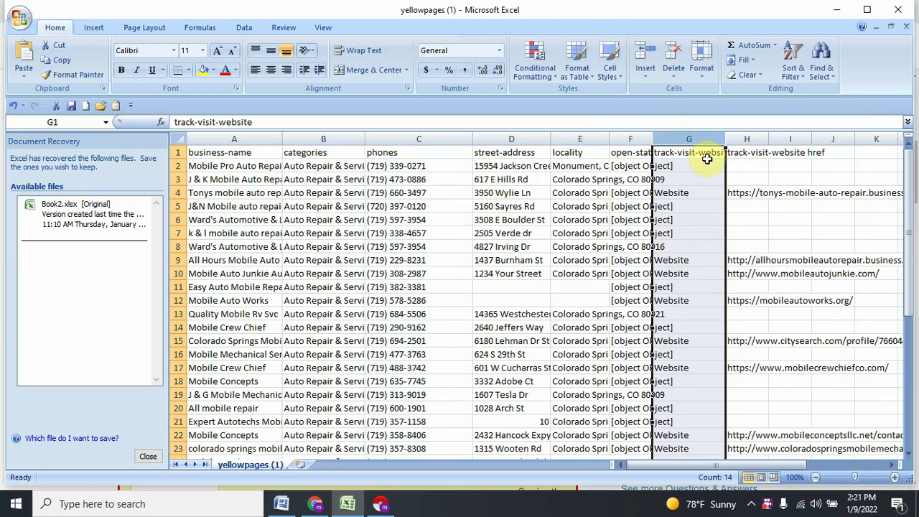
right_click(709, 140)
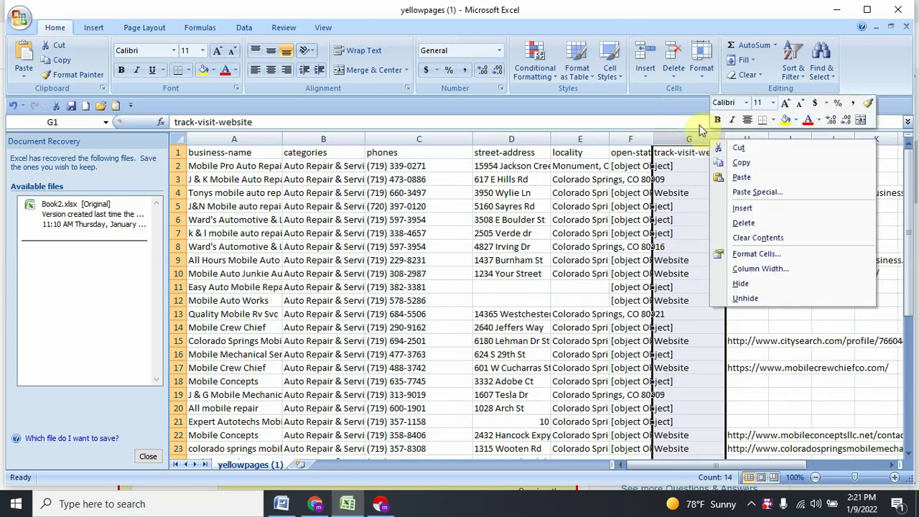
left_click(753, 224)
Step: Widen the track-visit-website href column and look through the website links down to the last row
left_click_drag(695, 137, 764, 141)
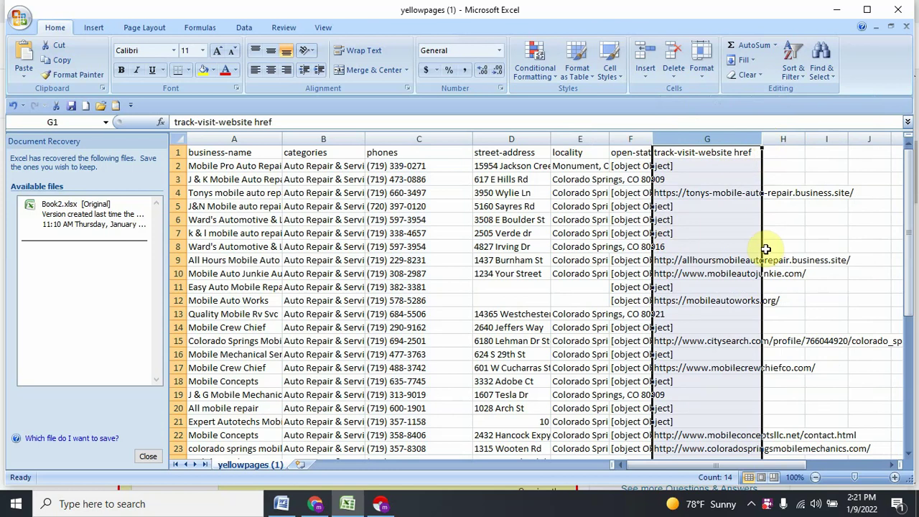
scroll(723, 285, "down", 10)
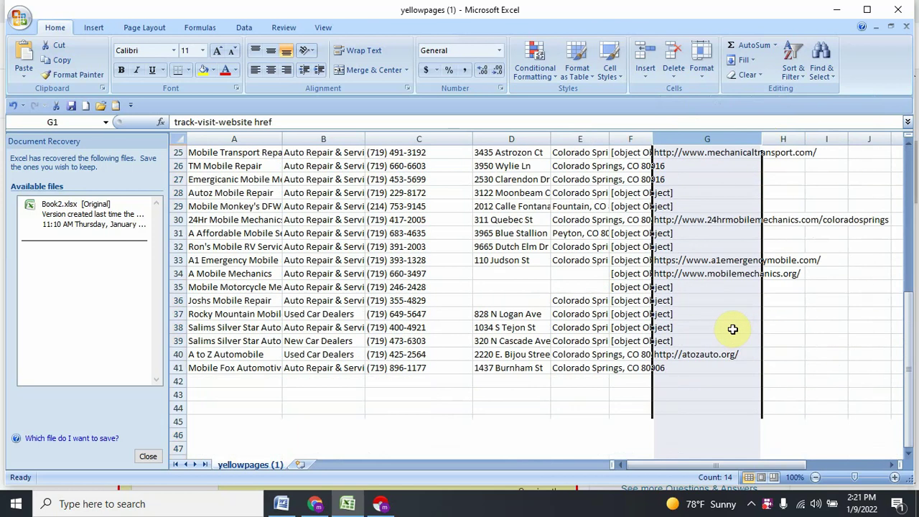
scroll(723, 322, "up", 10)
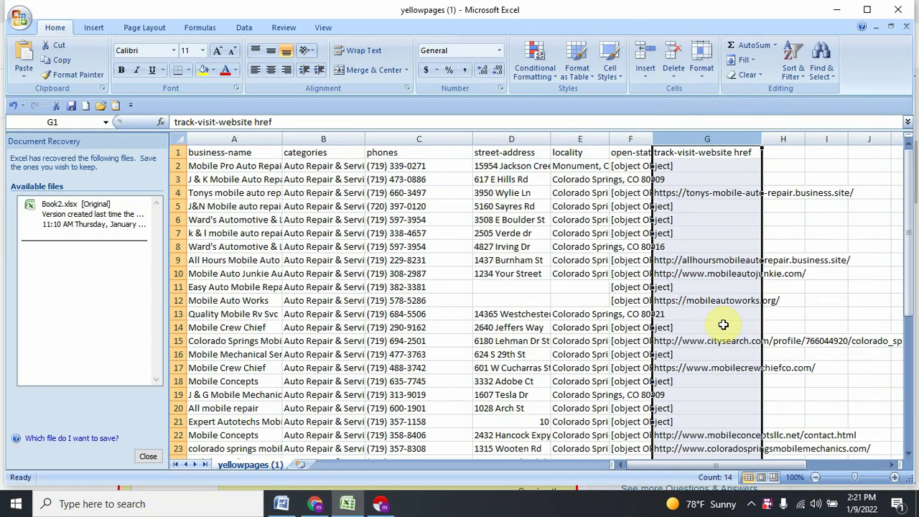
scroll(723, 325, "down", 1)
scroll(723, 325, "down", 5)
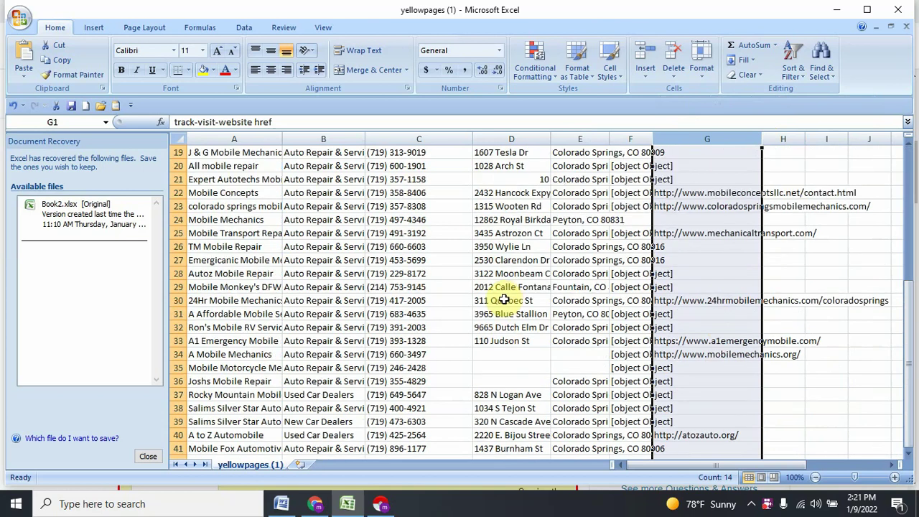
scroll(503, 300, "up", 6)
Step: Fill the header cells from business-name to track-visit-website href with yellow and look over the rows below
left_click_drag(208, 154, 743, 135)
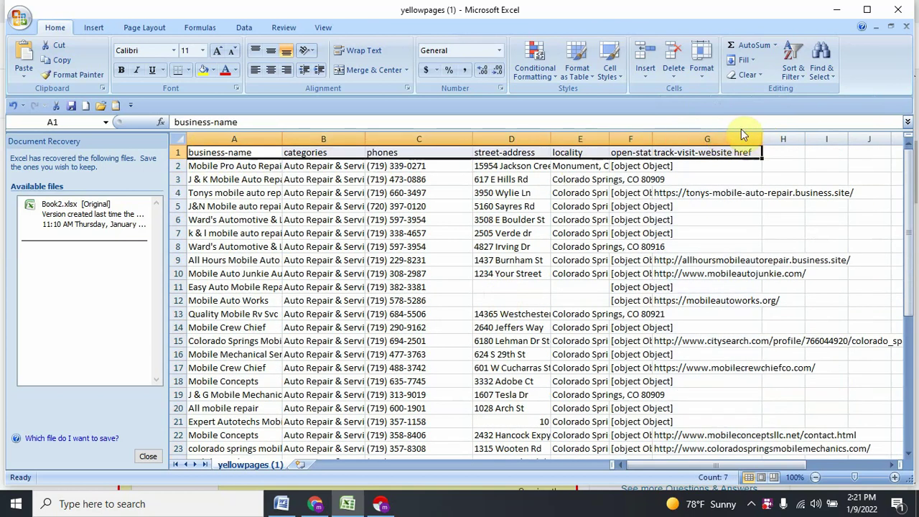
left_click(205, 71)
left_click(529, 233)
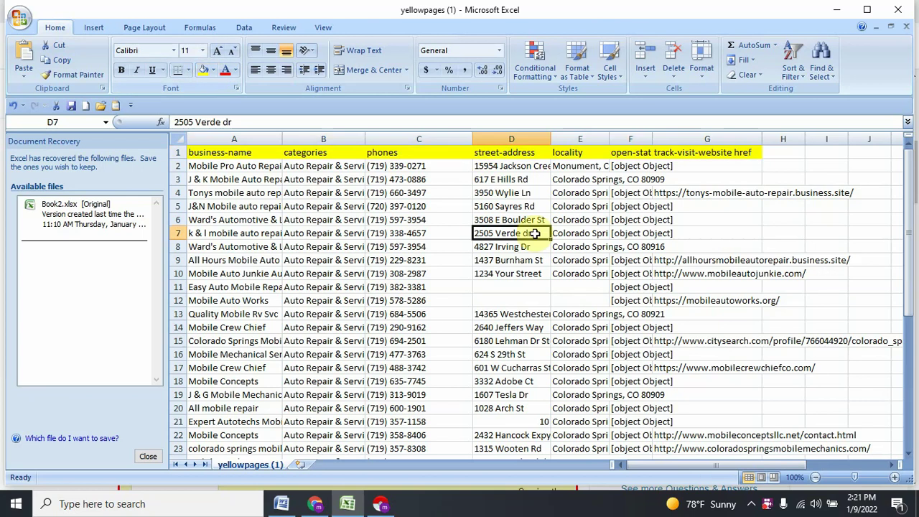
scroll(426, 338, "down", 4)
scroll(410, 328, "up", 4)
scroll(469, 338, "down", 3)
scroll(470, 338, "up", 2)
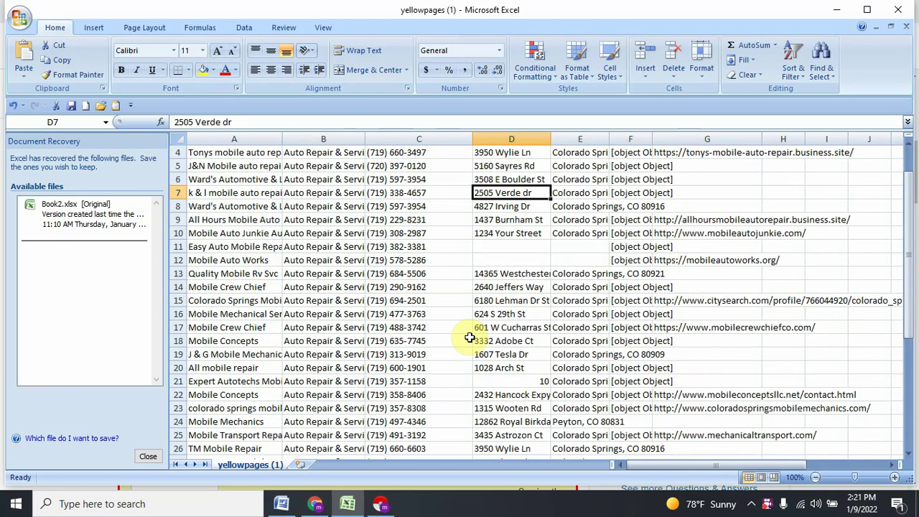
scroll(469, 337, "up", 1)
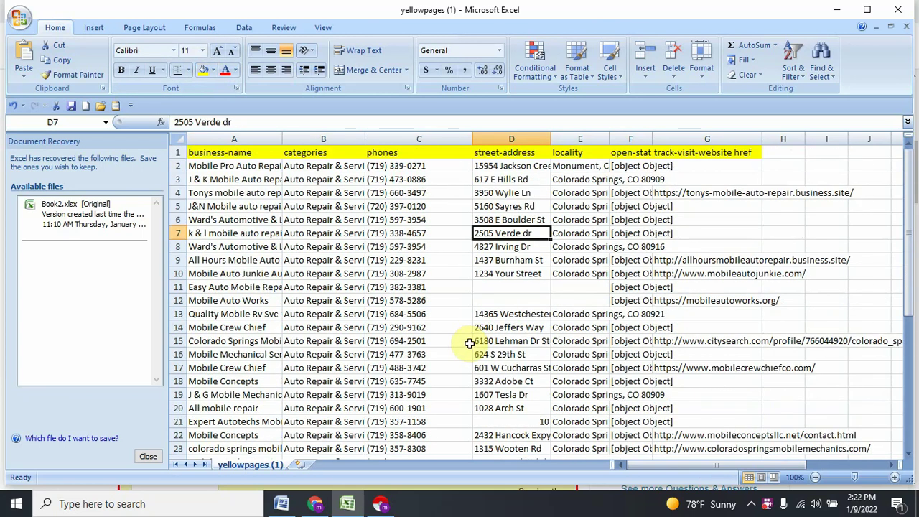
Step: Fit the open-status href column to its contents and widen the locality column to show city, state and ZIP code
double_click(651, 141)
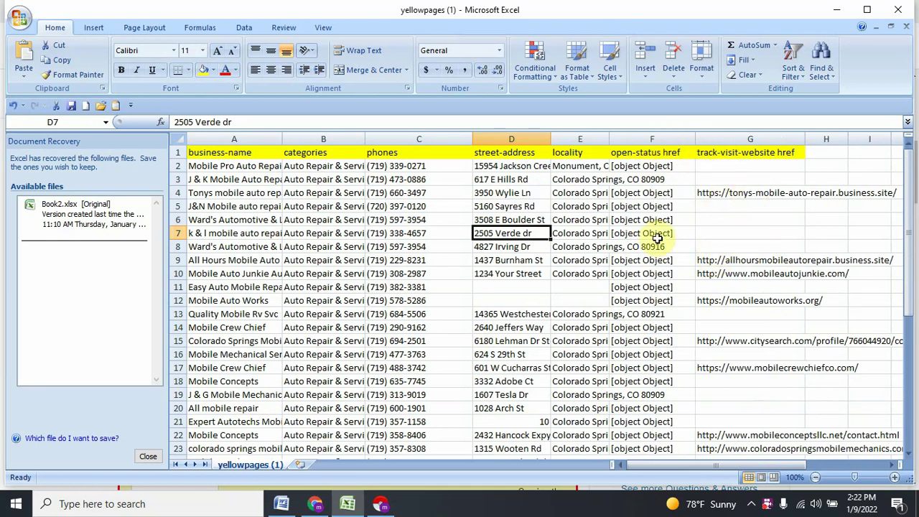
left_click_drag(608, 139, 662, 138)
scroll(569, 336, "down", 5)
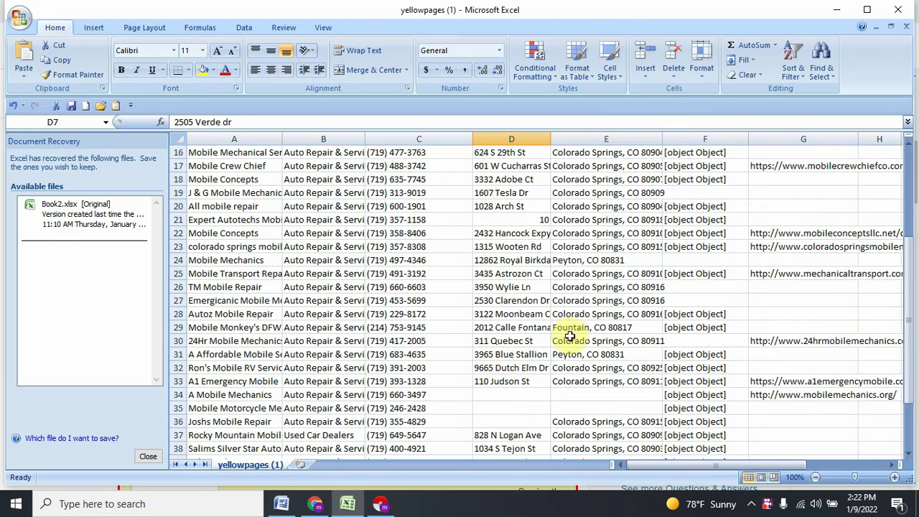
Step: Look through the cleaned-up listings down to the last row and return to the header row
scroll(263, 322, "down", 10)
scroll(240, 287, "up", 2)
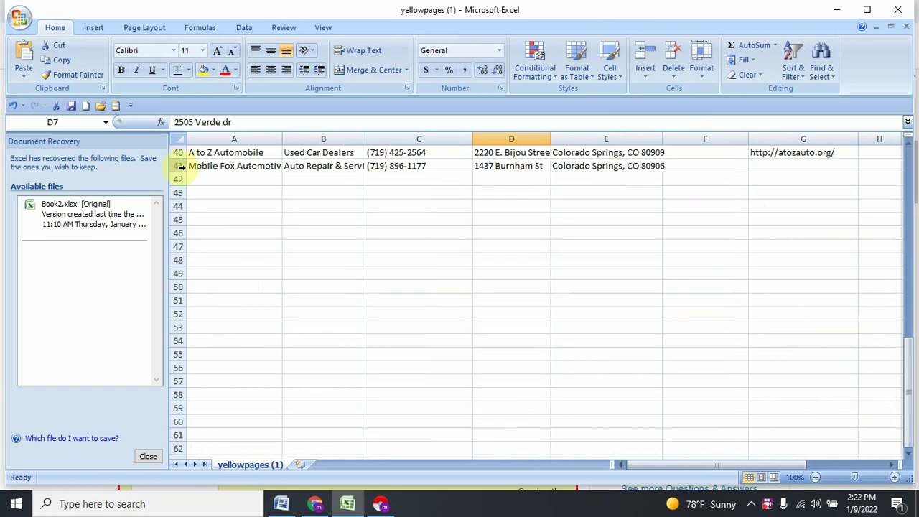
scroll(540, 277, "up", 6)
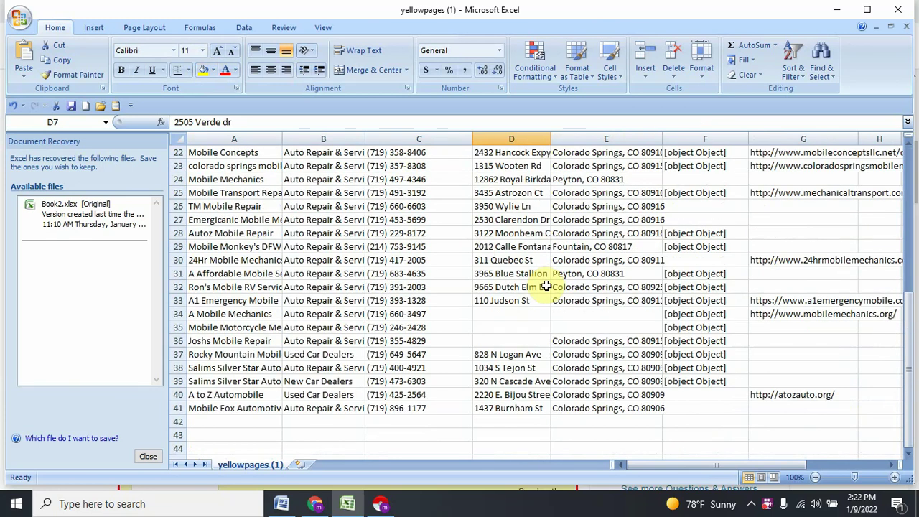
scroll(546, 286, "up", 3)
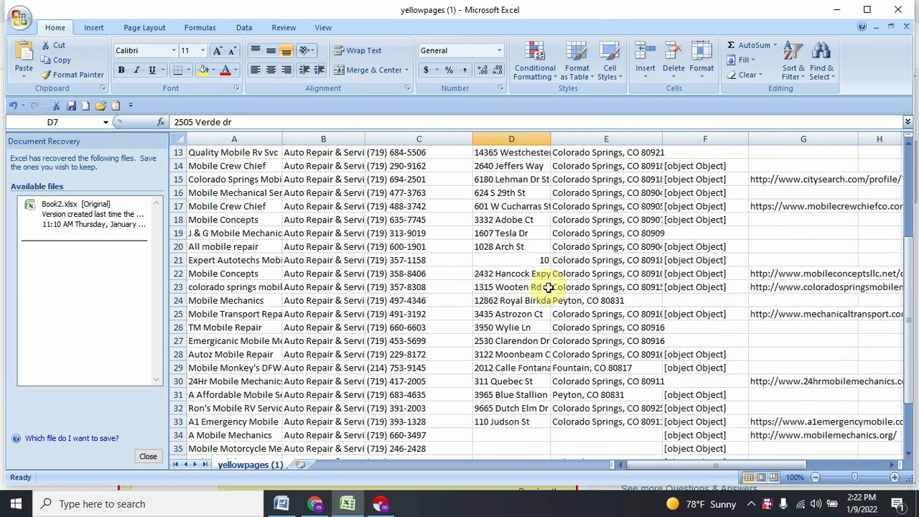
scroll(548, 287, "up", 4)
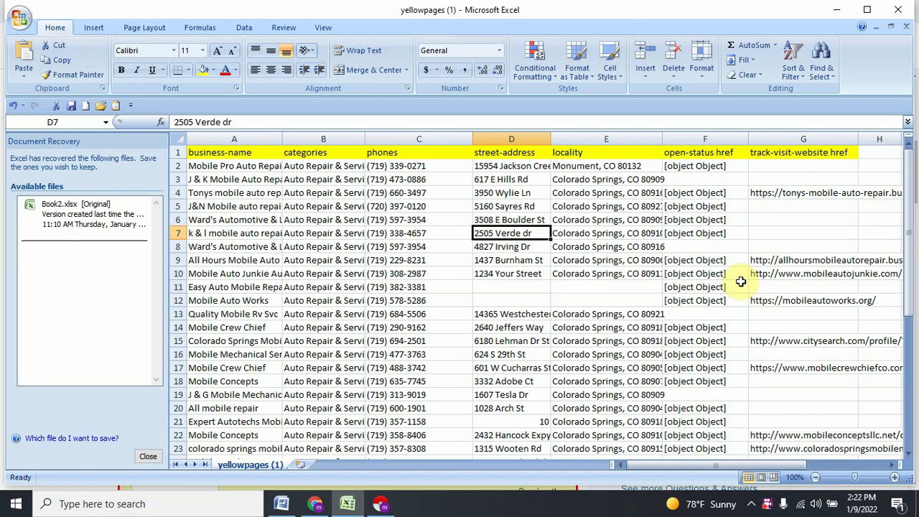
Step: Switch to the Word document listing the data entry jobs and point out Data Scraping and Web Scraping by selecting their text
left_click(281, 504)
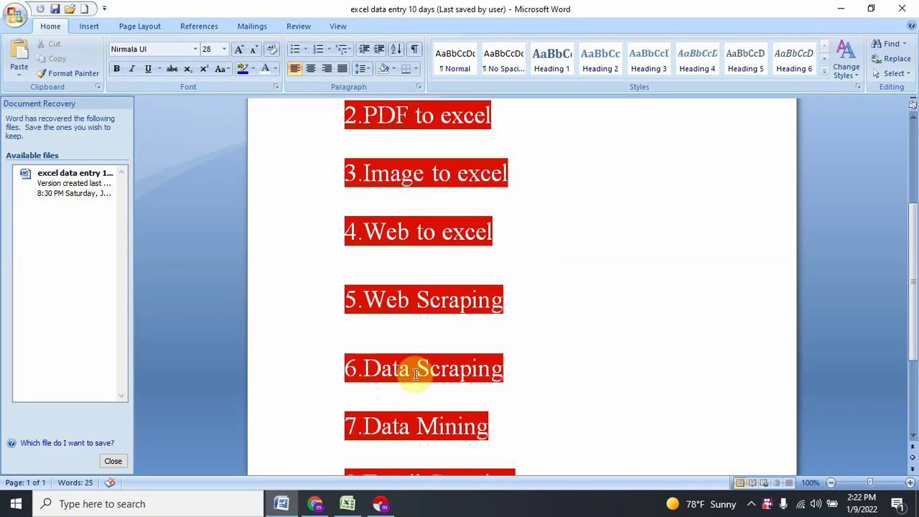
scroll(383, 331, "down", 1)
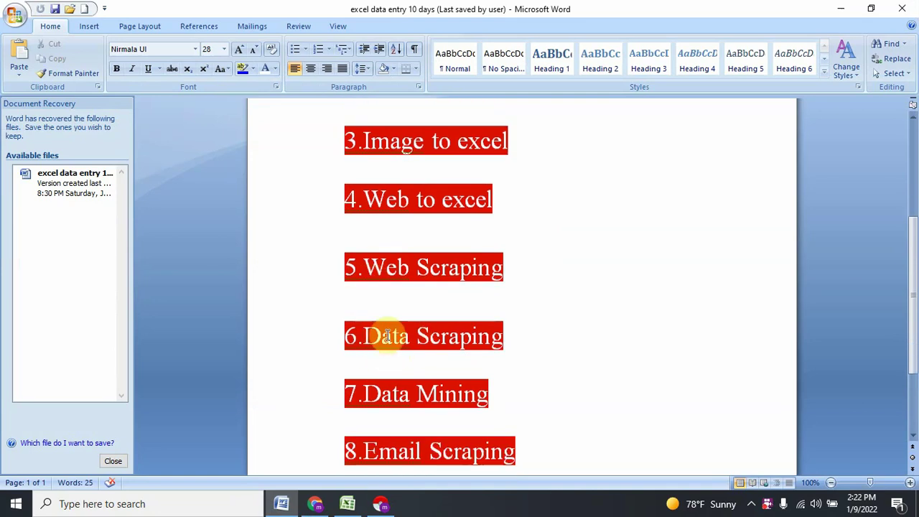
left_click_drag(364, 335, 494, 342)
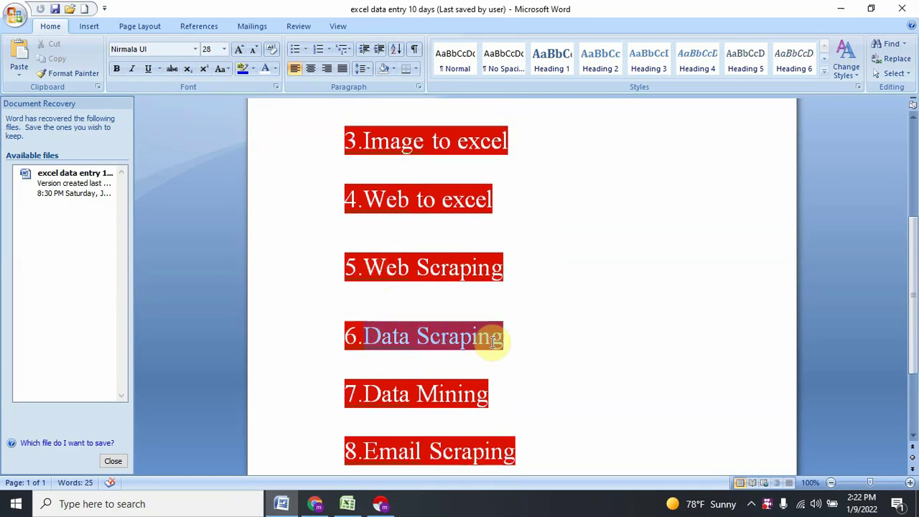
left_click_drag(364, 267, 488, 282)
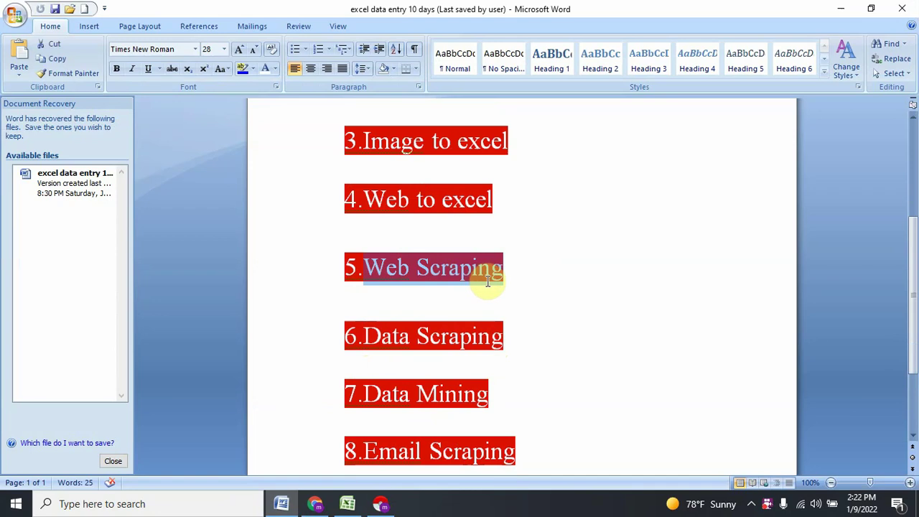
left_click(552, 311)
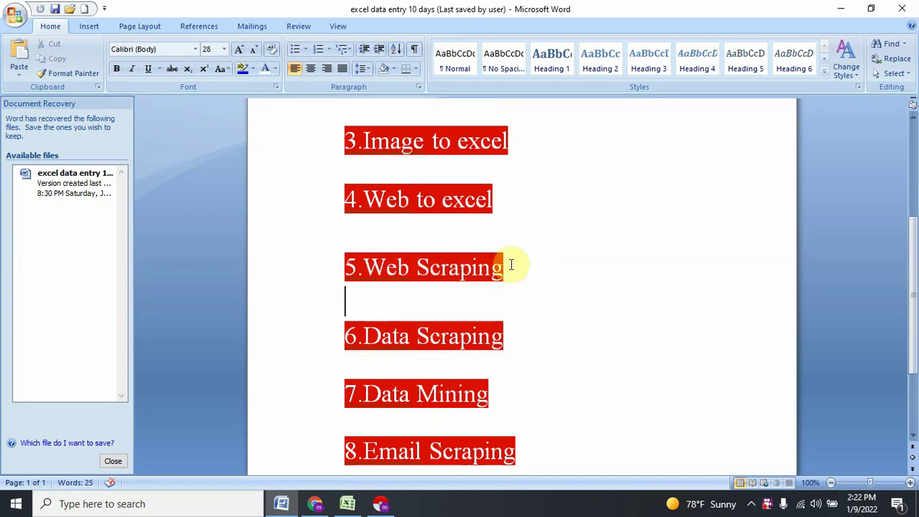
Step: Review the whole job list from Excel data entry to Email Scraping and return to the document's title
scroll(412, 355, "down", 2)
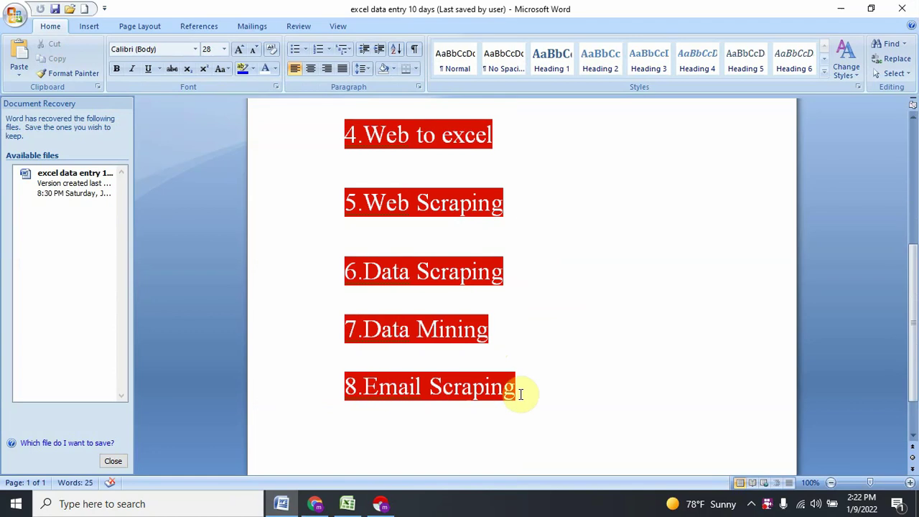
scroll(550, 333, "up", 8)
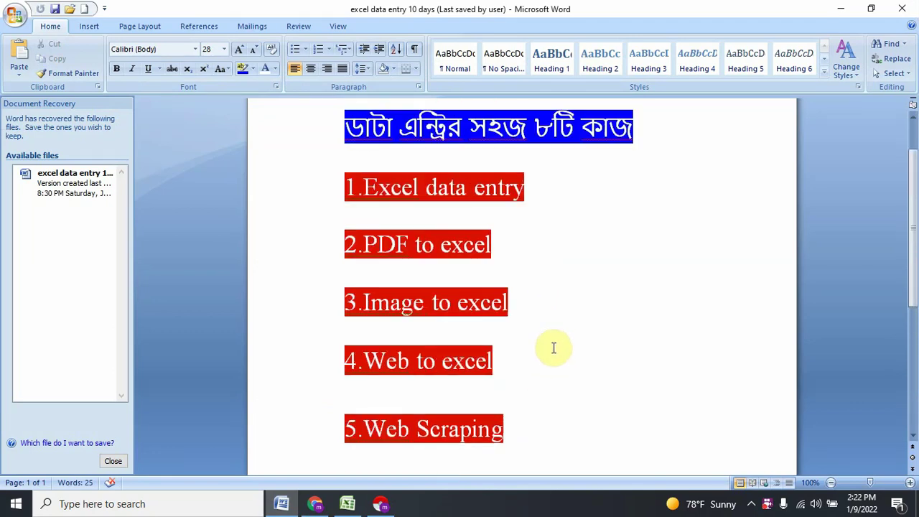
scroll(552, 356, "down", 6)
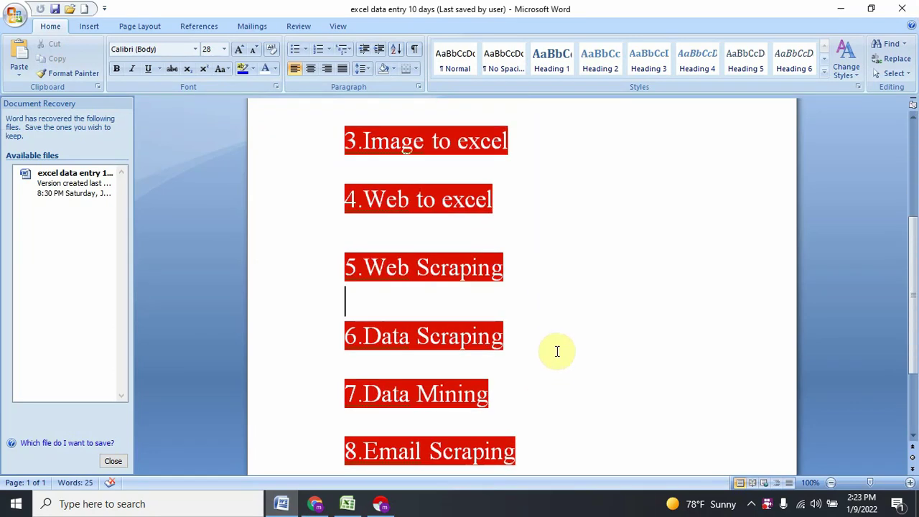
scroll(560, 337, "down", 4)
scroll(567, 331, "up", 6)
scroll(572, 336, "up", 5)
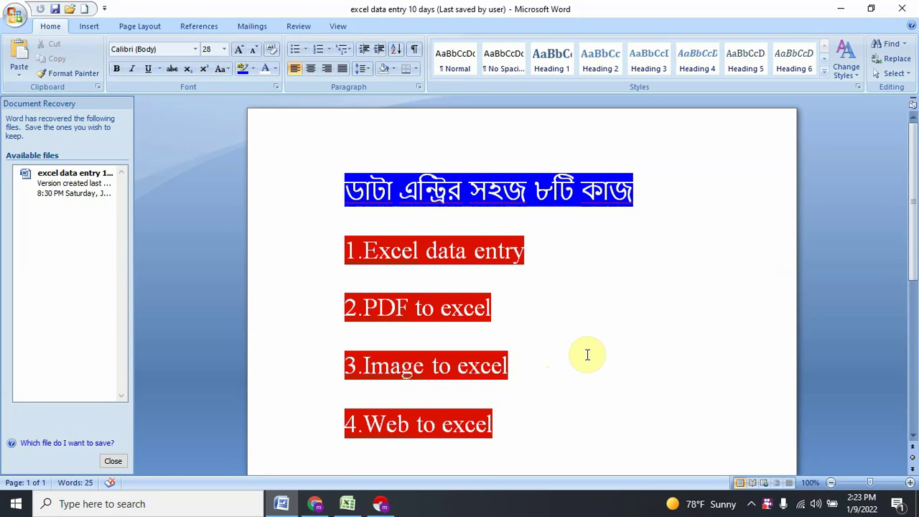